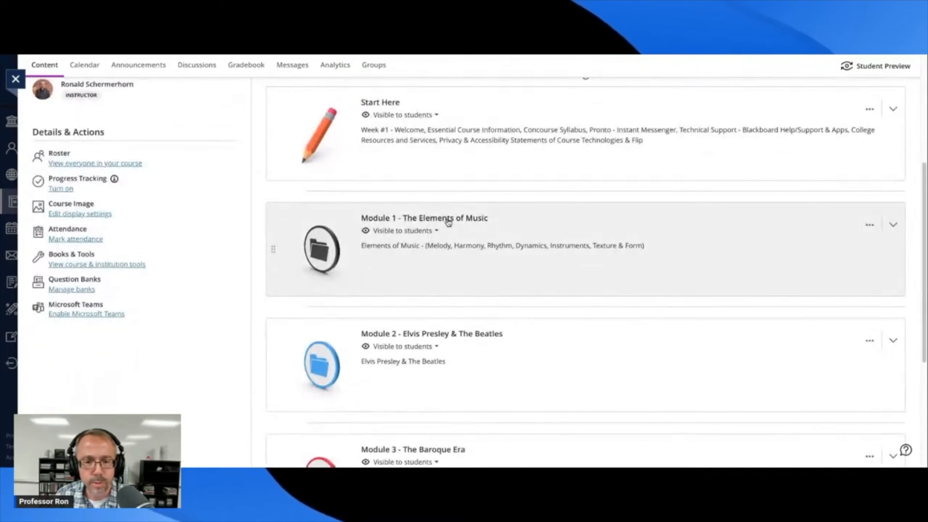
# Step: Expand Module 1 - The Elements of Music and the Week #3: Elements of Music 2 folder inside it
pyautogui.click(449, 222)
pyautogui.scroll(-3, 541, 212)
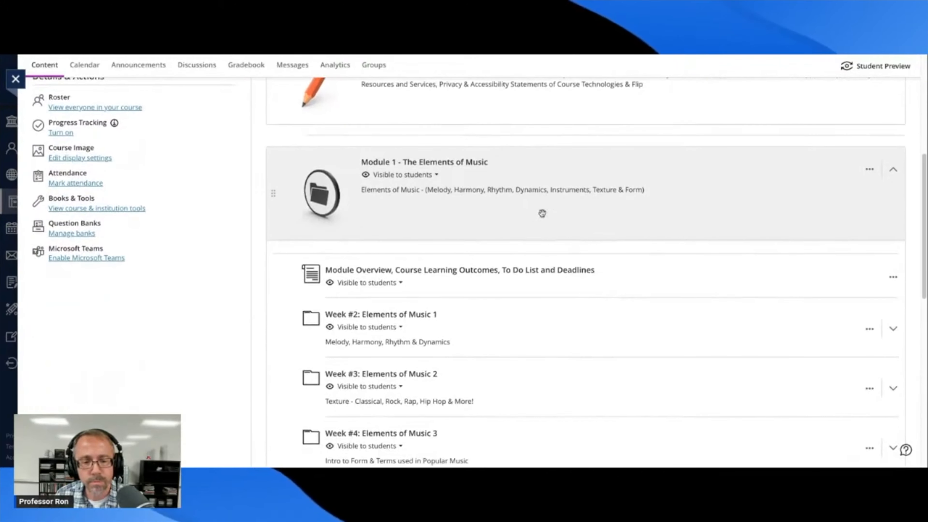
pyautogui.scroll(-4, 543, 213)
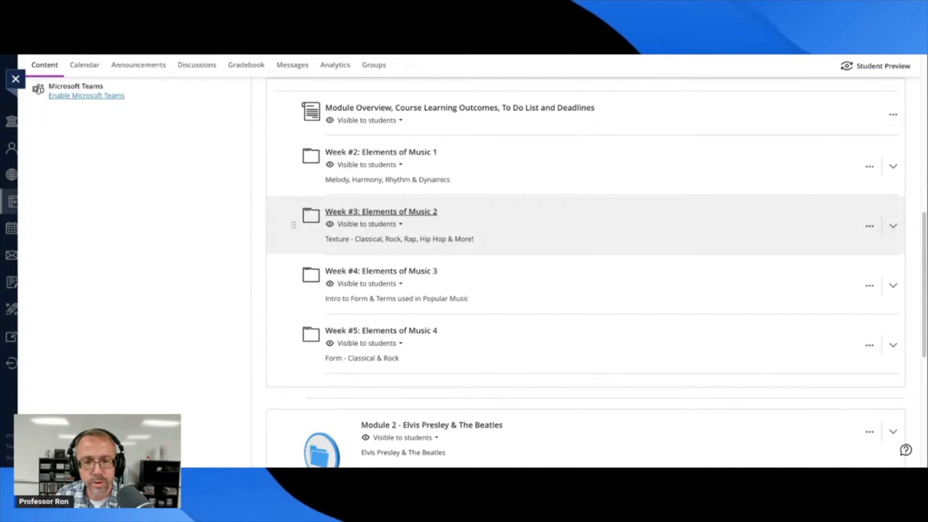
pyautogui.click(509, 212)
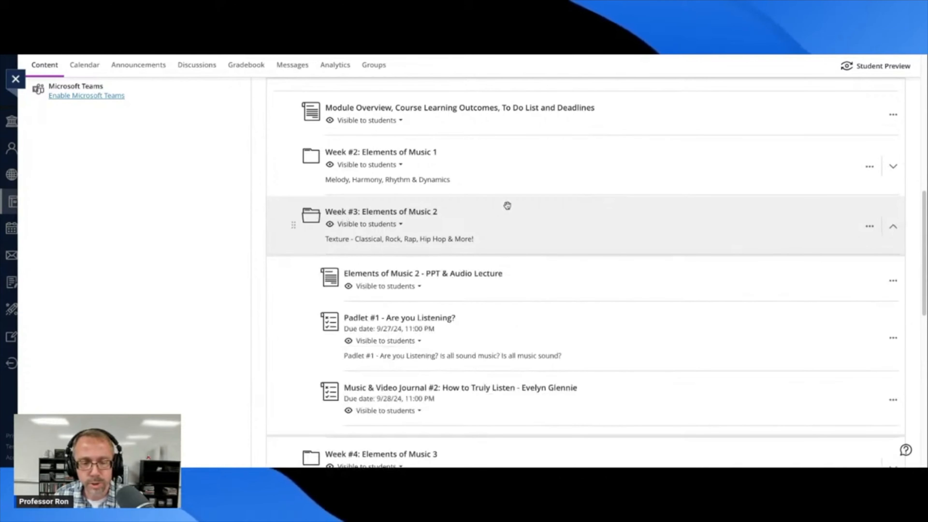
# Step: Open the Padlet #1 - Are you Listening? assignment in the Week #3 folder
pyautogui.scroll(-2, 576, 205)
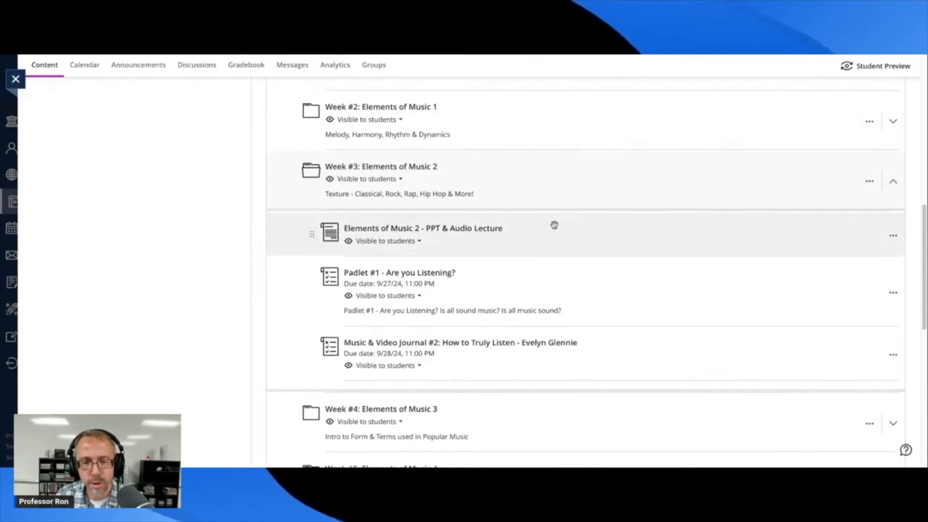
pyautogui.scroll(-2, 552, 228)
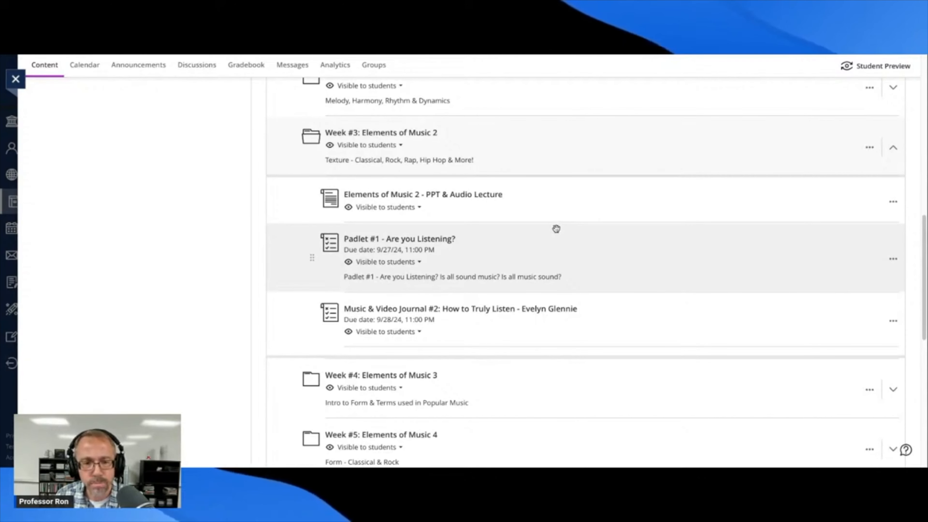
pyautogui.scroll(-1, 433, 244)
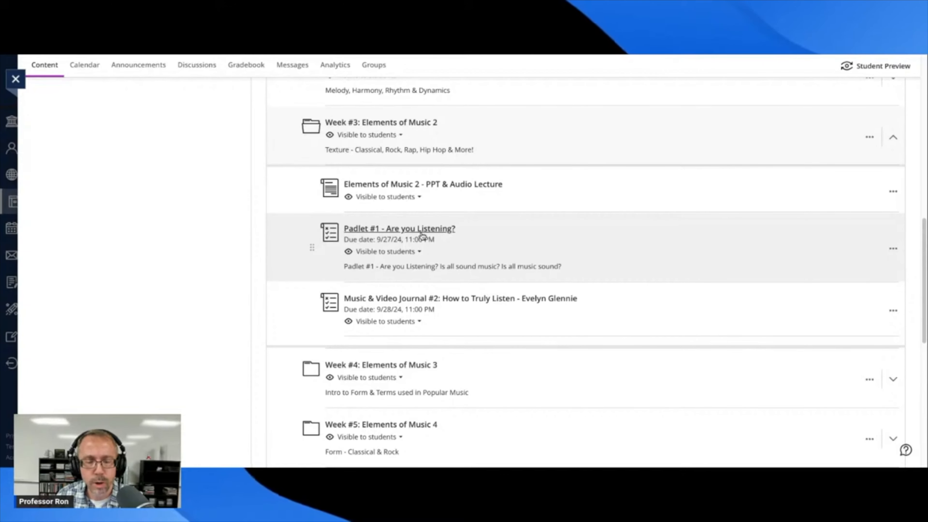
pyautogui.scroll(-1, 443, 236)
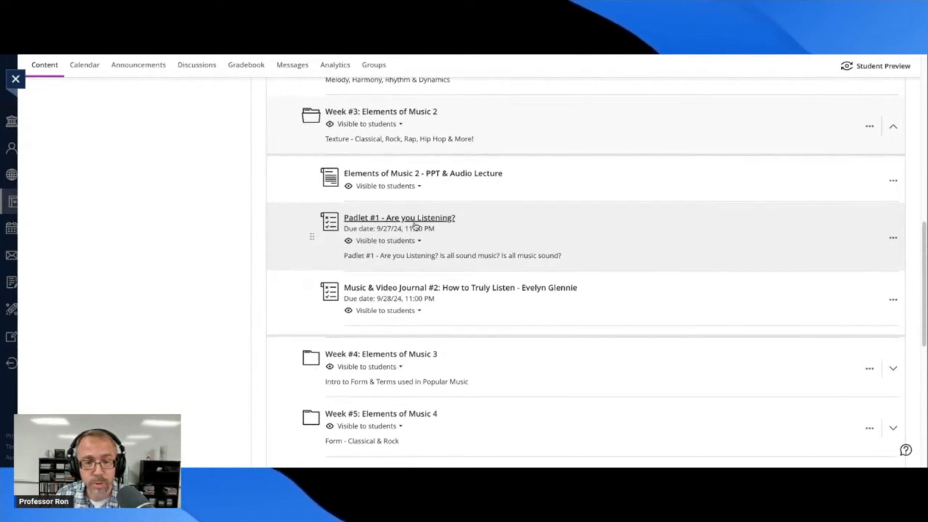
pyautogui.click(422, 219)
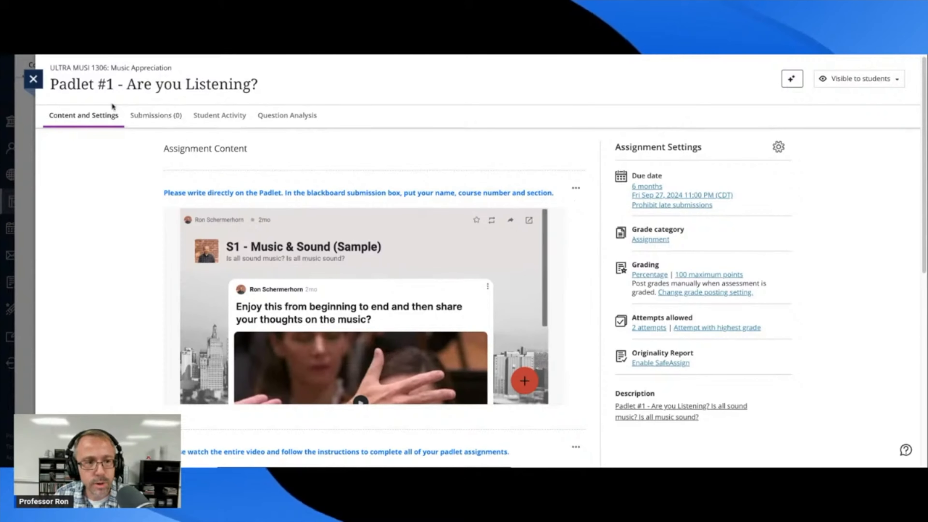
# Step: Examine the assignment's embedded Padlet board and the instruction about writing on the Padlet and filling the submission box
pyautogui.scroll(-1, 367, 128)
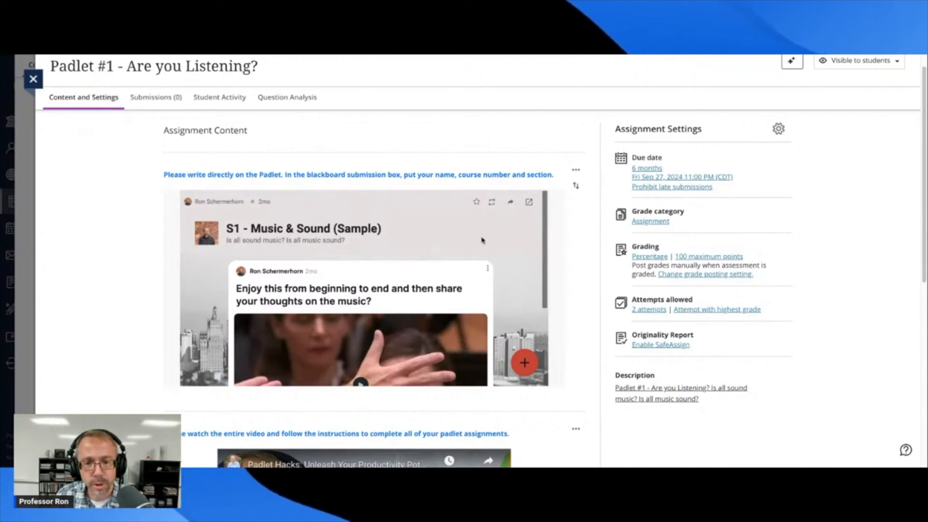
pyautogui.scroll(-1, 549, 237)
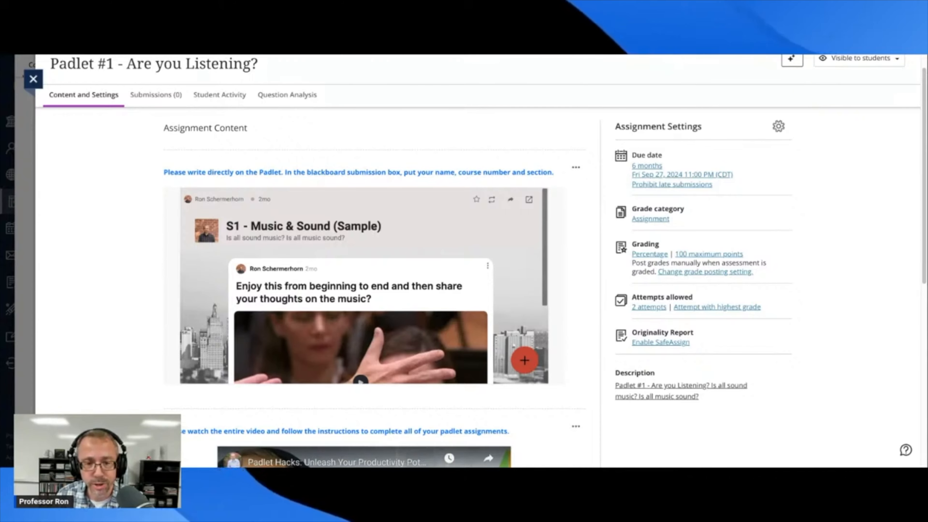
pyautogui.scroll(-2, 475, 256)
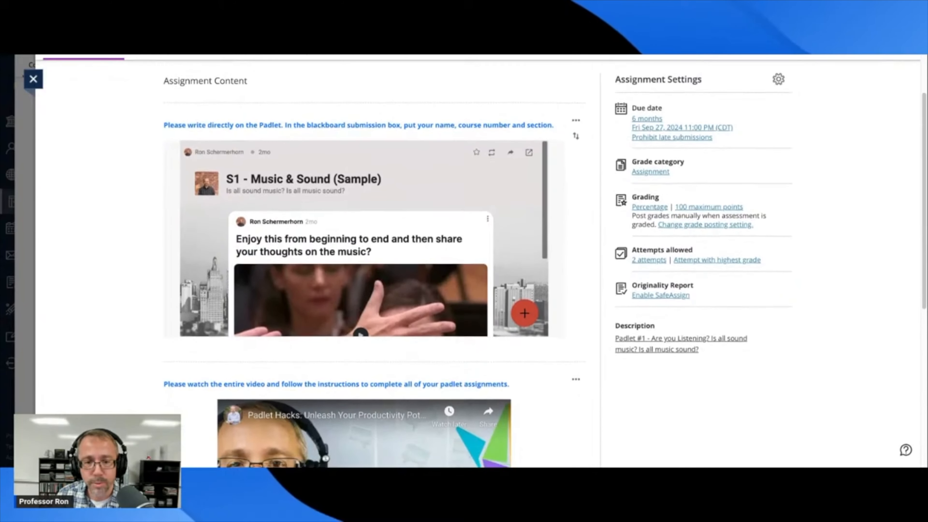
pyautogui.scroll(1, 475, 256)
pyautogui.scroll(-1, 475, 256)
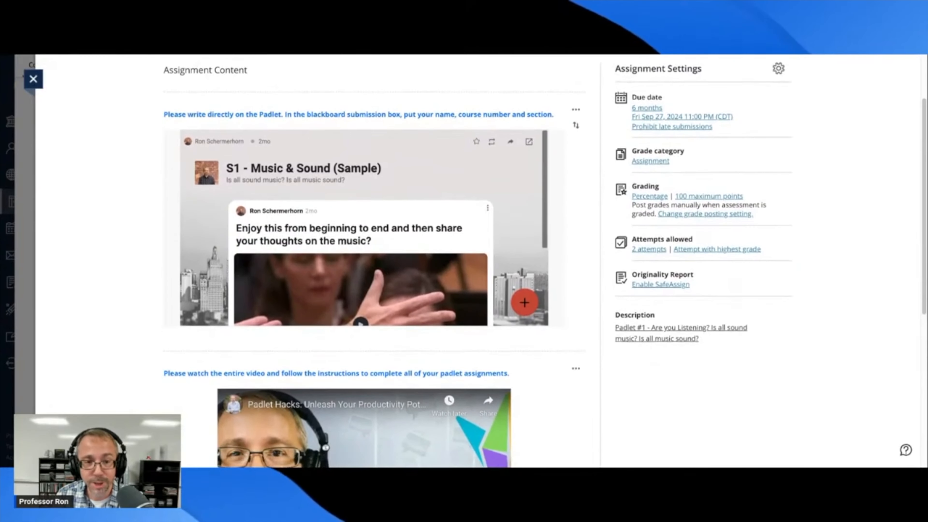
pyautogui.scroll(1, 475, 256)
pyautogui.scroll(-1, 475, 256)
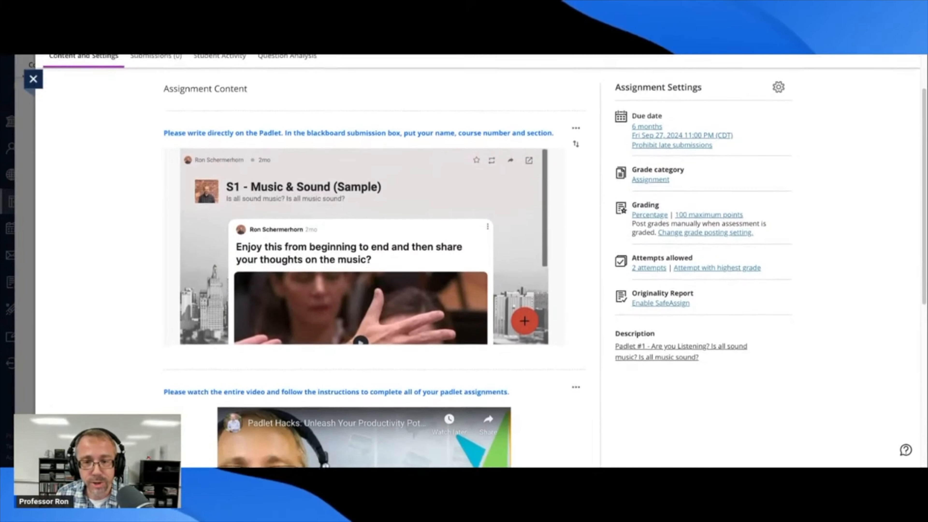
pyautogui.scroll(1, 475, 256)
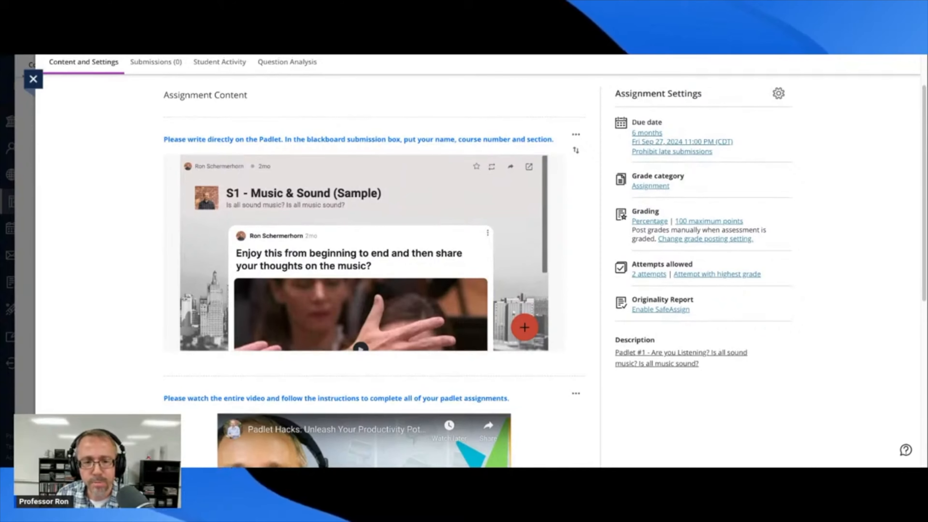
pyautogui.scroll(1, 475, 256)
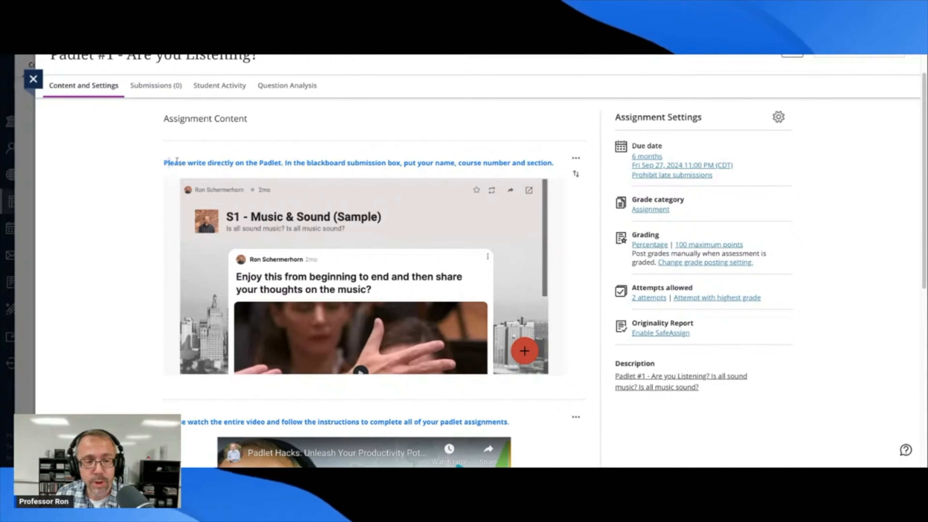
pyautogui.moveTo(165, 162); pyautogui.dragTo(467, 161)
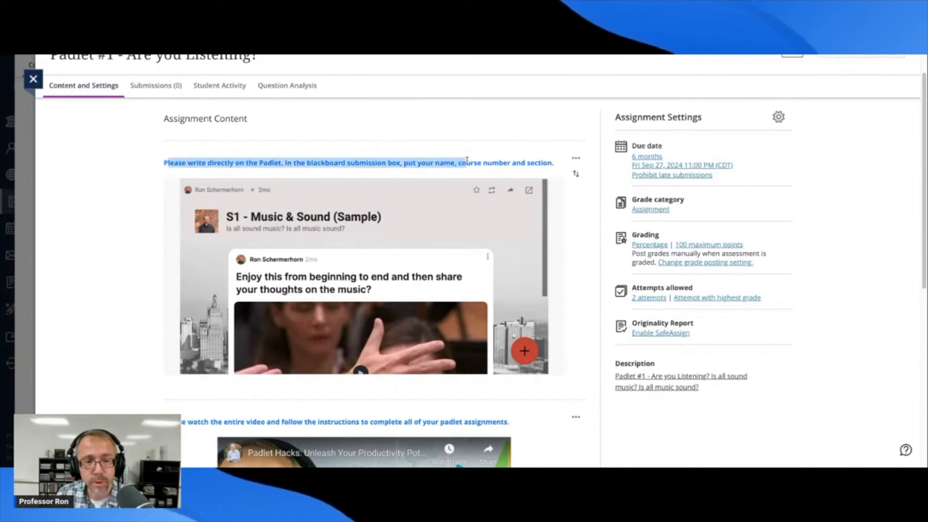
pyautogui.click(599, 187)
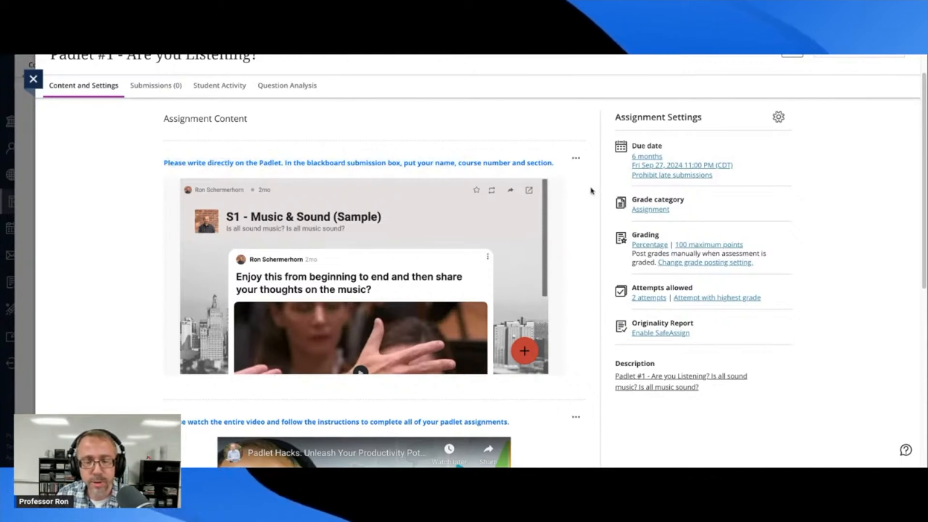
# Step: Review the Padlet instruction video and the student submission area at the end of the assignment
pyautogui.scroll(-1, 585, 197)
pyautogui.scroll(-9, 586, 198)
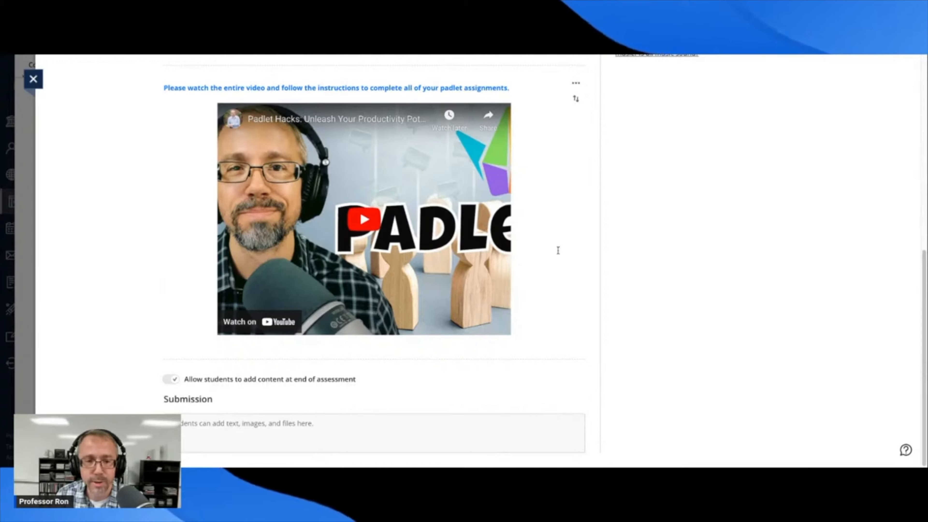
pyautogui.scroll(3, 373, 256)
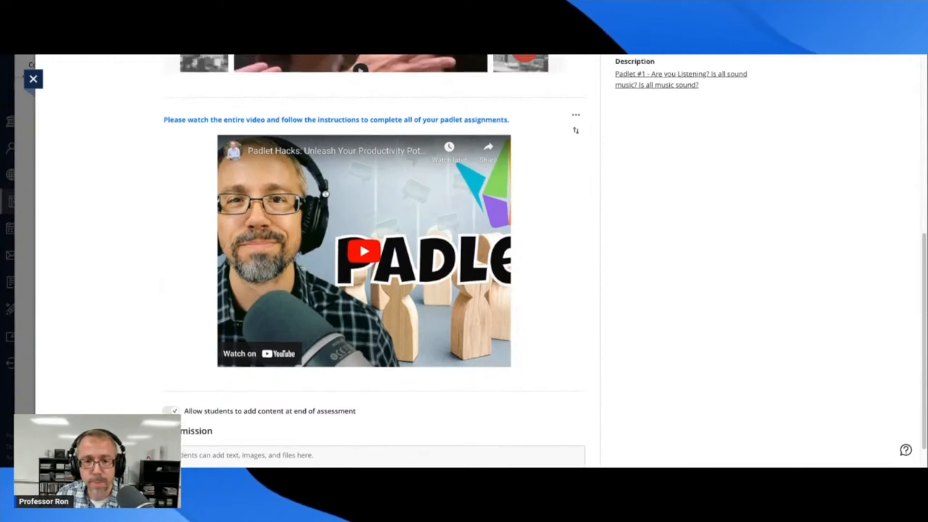
pyautogui.scroll(5, 373, 256)
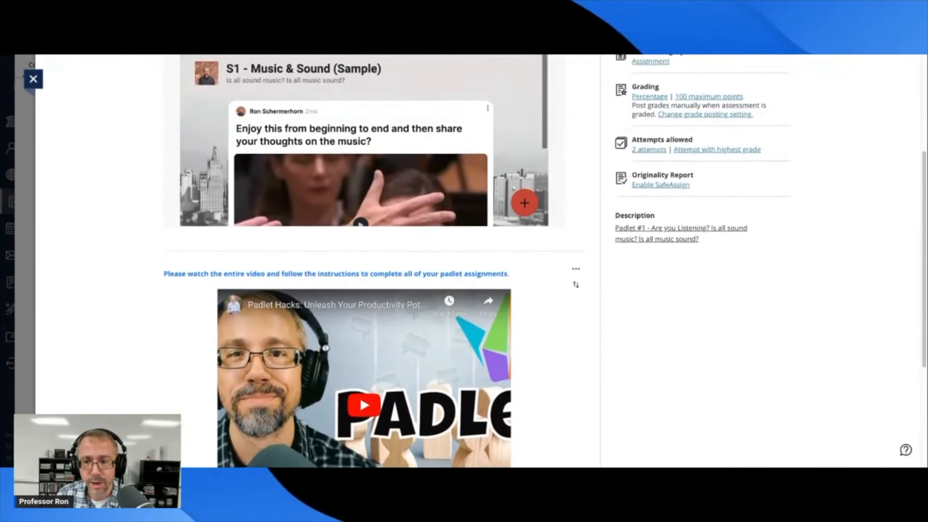
pyautogui.scroll(2, 557, 141)
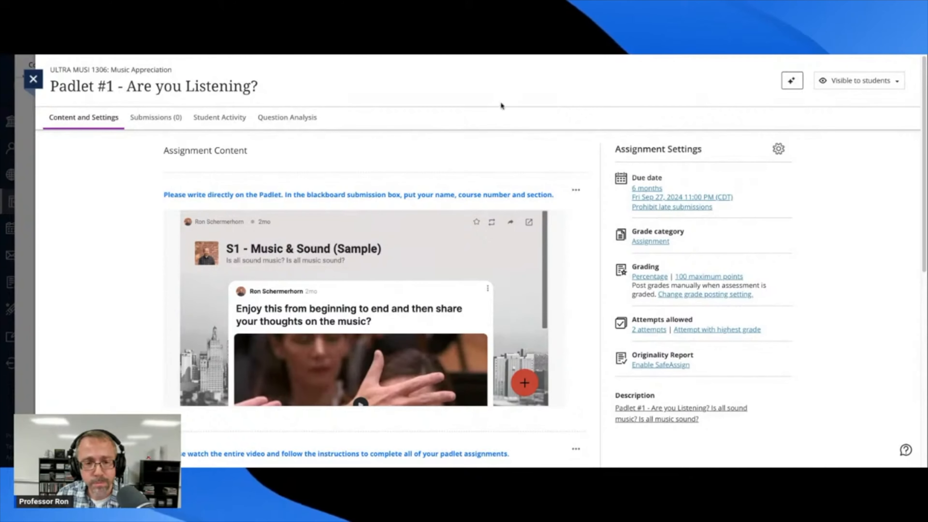
# Step: Look through the embedded S1 - Music & Sound (Sample) Padlet, including its question and the John Cage video post
pyautogui.scroll(-1, 390, 236)
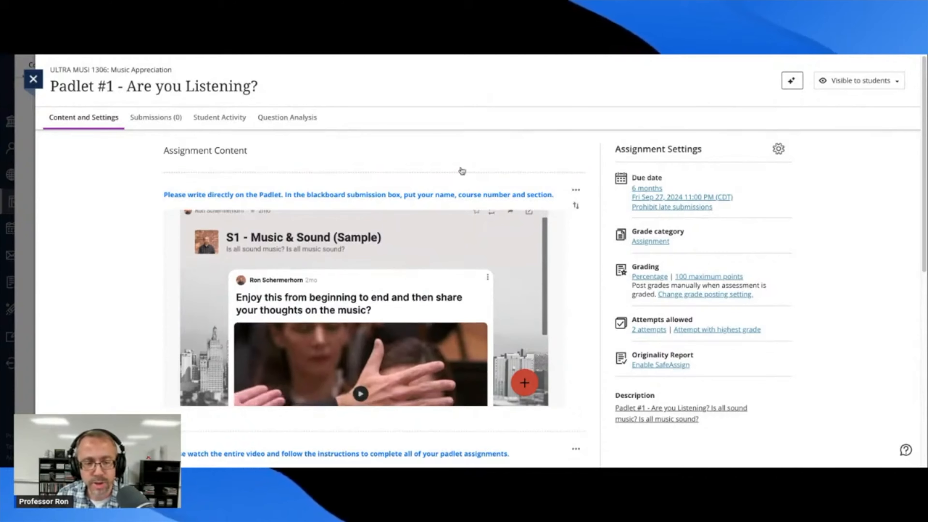
pyautogui.scroll(-1, 535, 156)
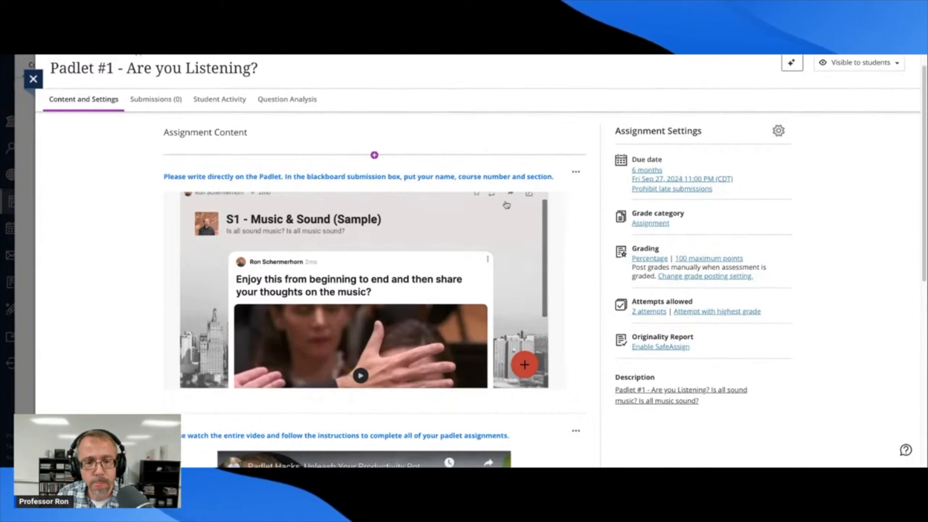
pyautogui.scroll(2, 492, 249)
pyautogui.scroll(-3, 548, 240)
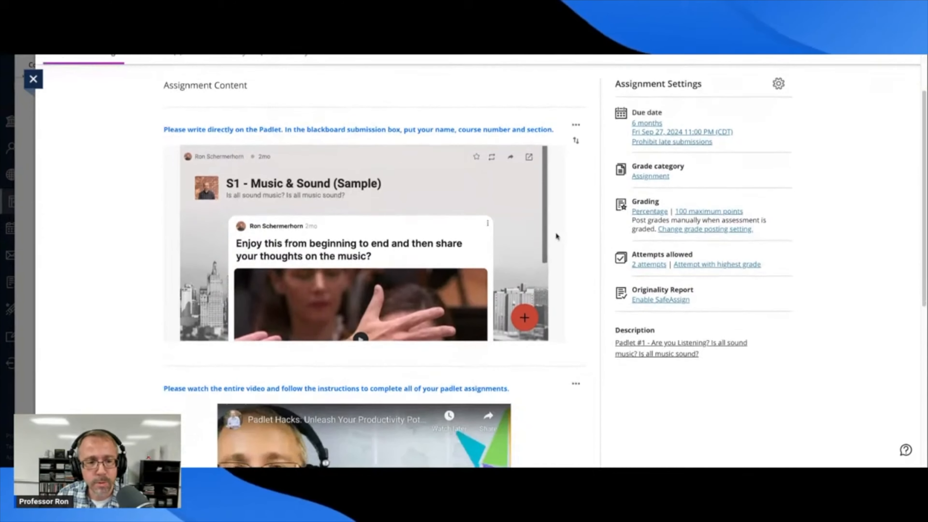
pyautogui.scroll(-1, 557, 236)
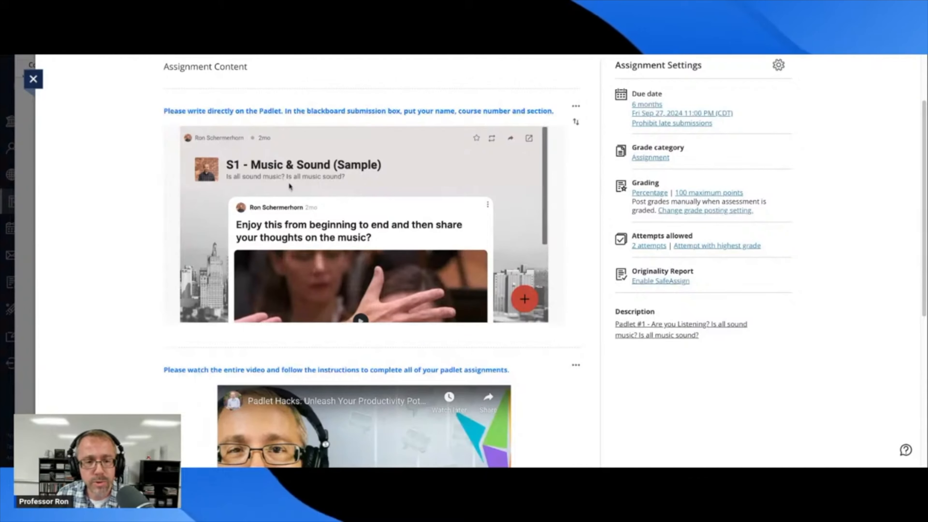
pyautogui.scroll(-3, 374, 176)
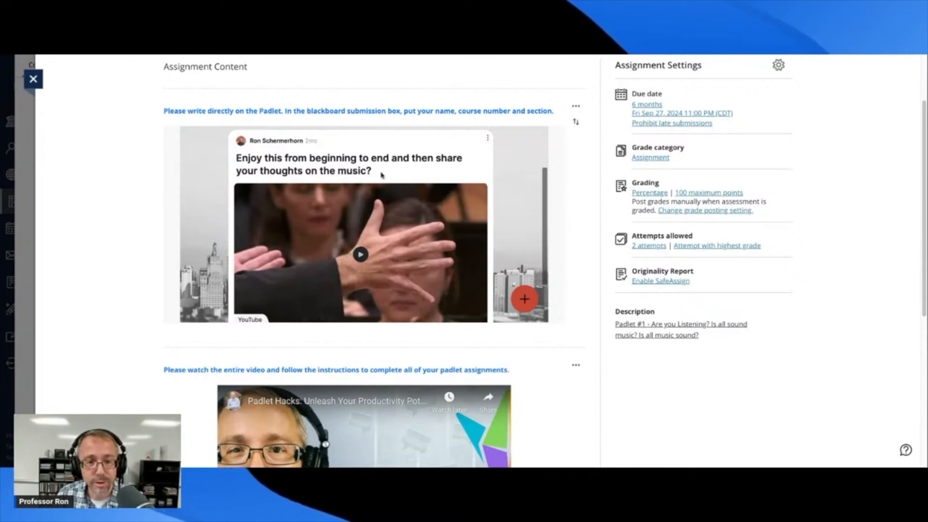
pyautogui.scroll(-4, 429, 203)
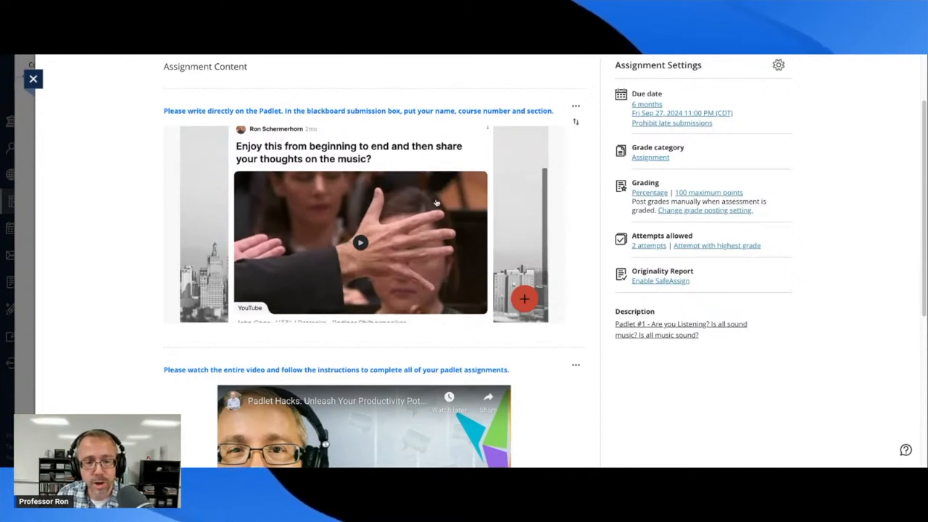
pyautogui.scroll(2, 453, 183)
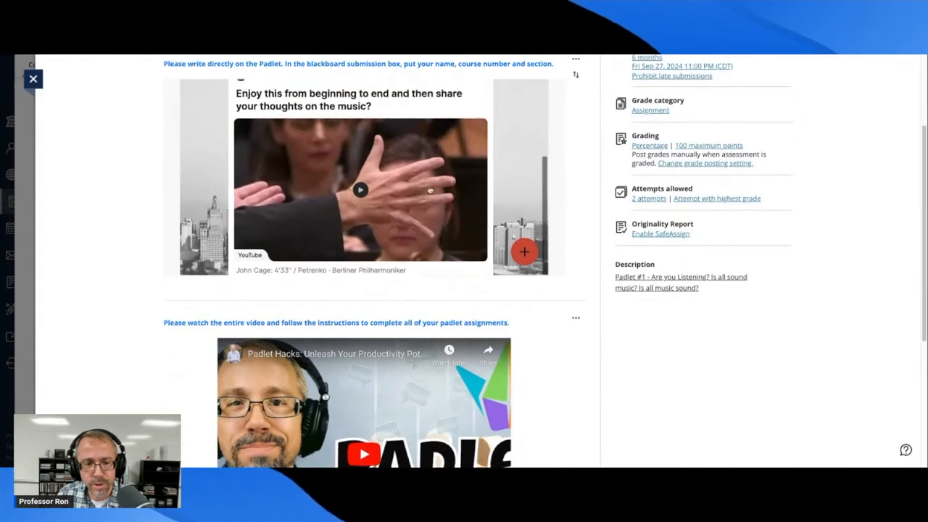
pyautogui.scroll(-5, 438, 183)
pyautogui.scroll(-3, 431, 183)
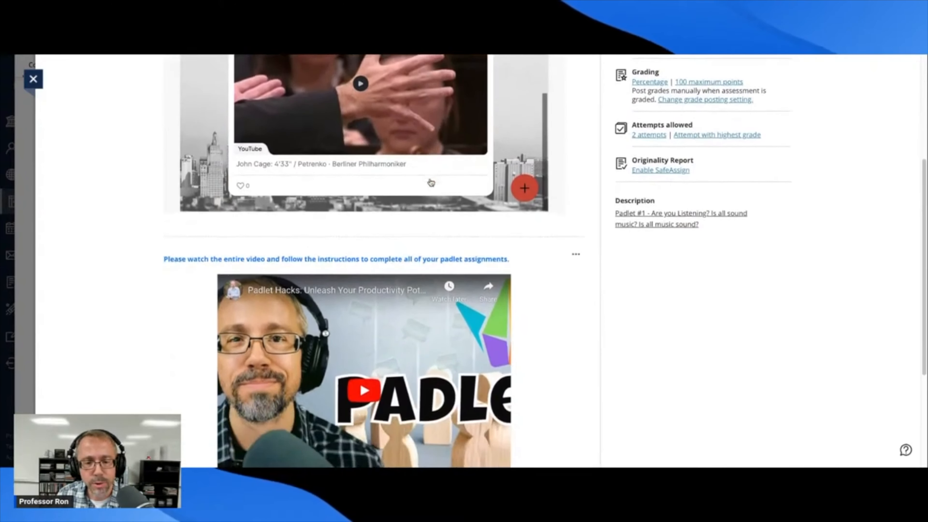
# Step: Recheck the assignment's instruction video and embedded Padlet, and close the assignment to return to the course content
pyautogui.scroll(-1, 521, 244)
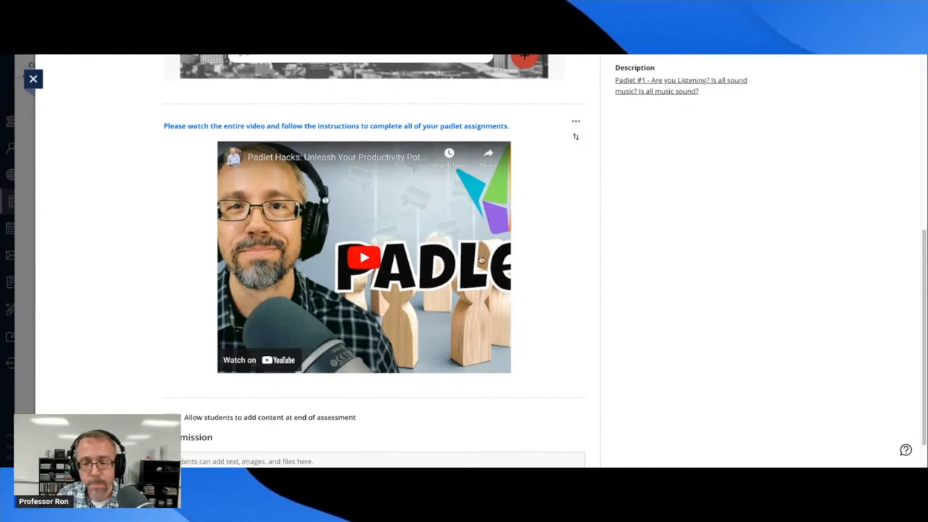
pyautogui.scroll(-1, 537, 257)
pyautogui.scroll(6, 538, 257)
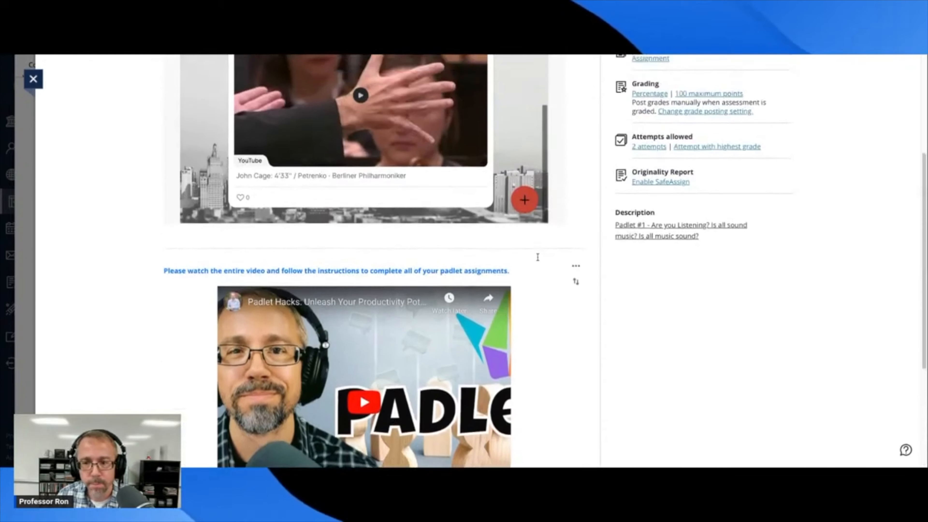
pyautogui.scroll(5, 550, 204)
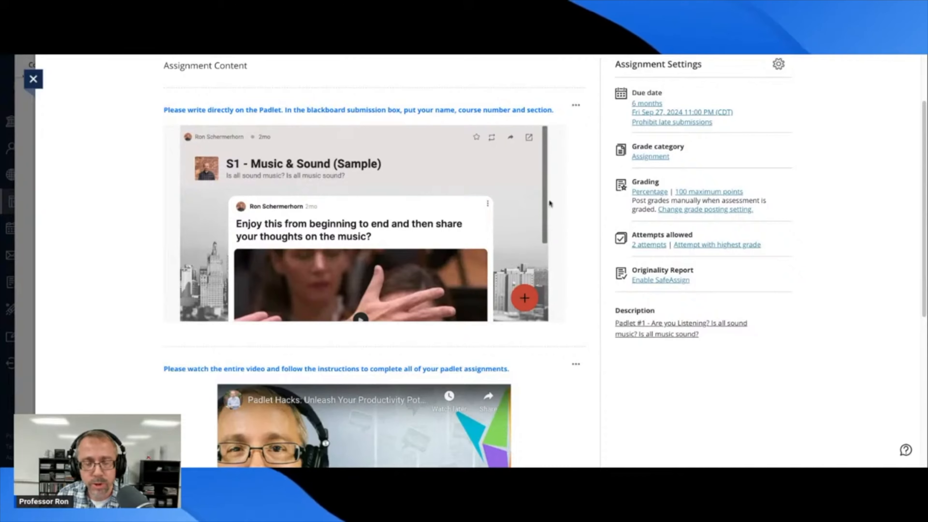
pyautogui.scroll(2, 538, 228)
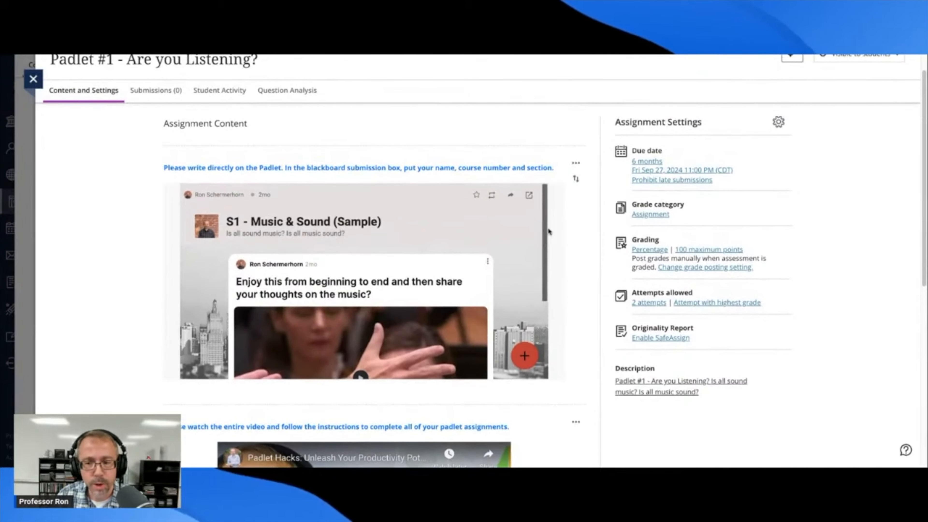
pyautogui.scroll(1, 548, 229)
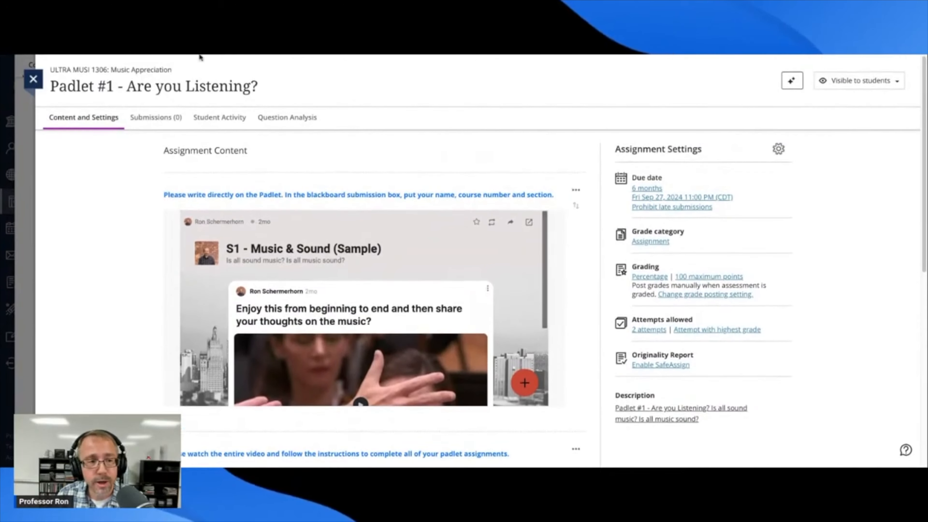
pyautogui.click(38, 87)
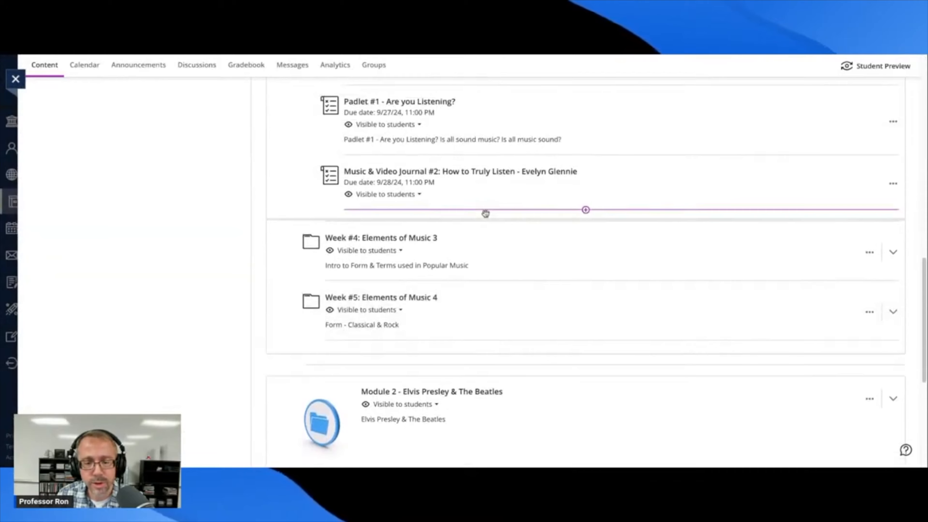
# Step: Expand Module 4 - The Classical Era and its Week #16 - Final Exam! folder in the course content
pyautogui.scroll(-6, 484, 211)
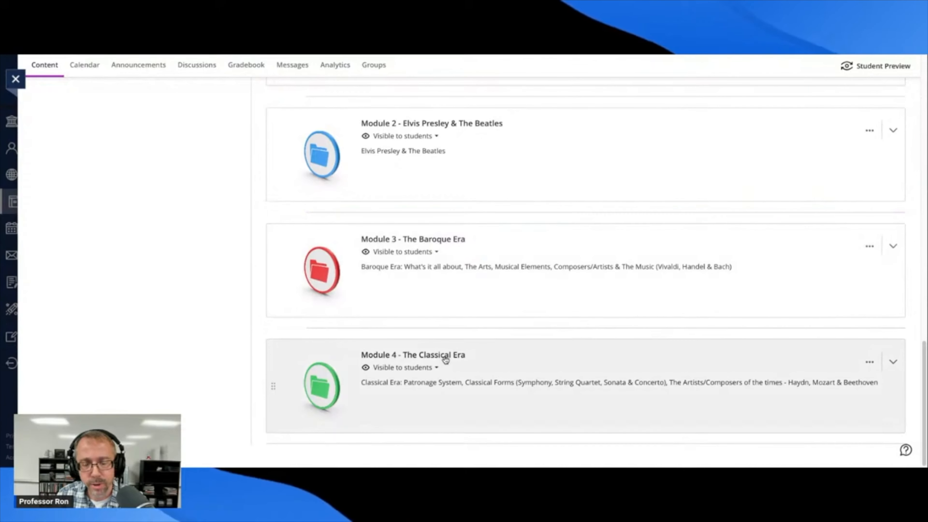
pyautogui.click(446, 360)
pyautogui.scroll(-3, 481, 199)
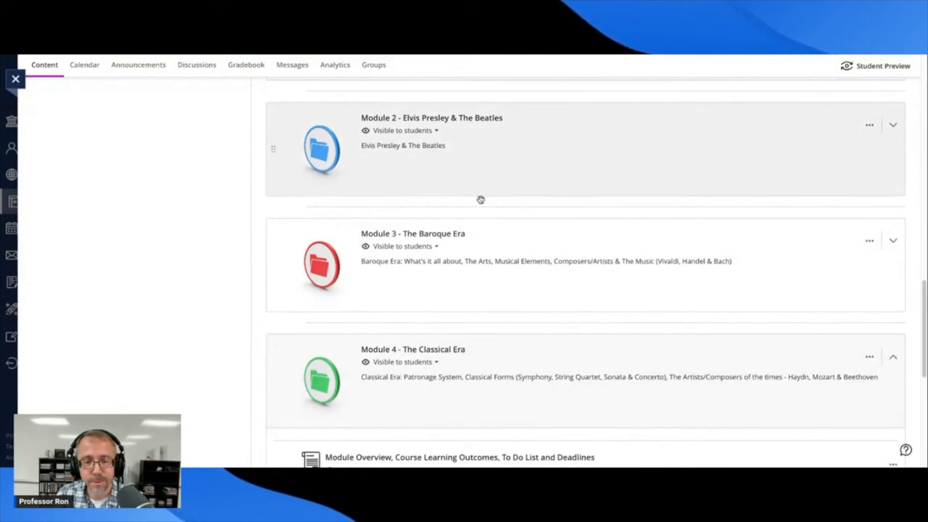
pyautogui.scroll(-6, 483, 199)
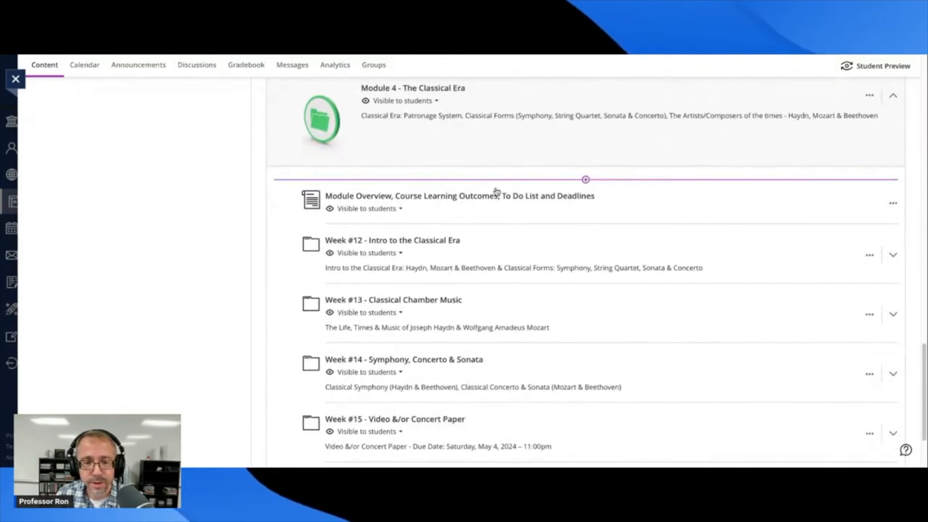
pyautogui.scroll(-2, 517, 194)
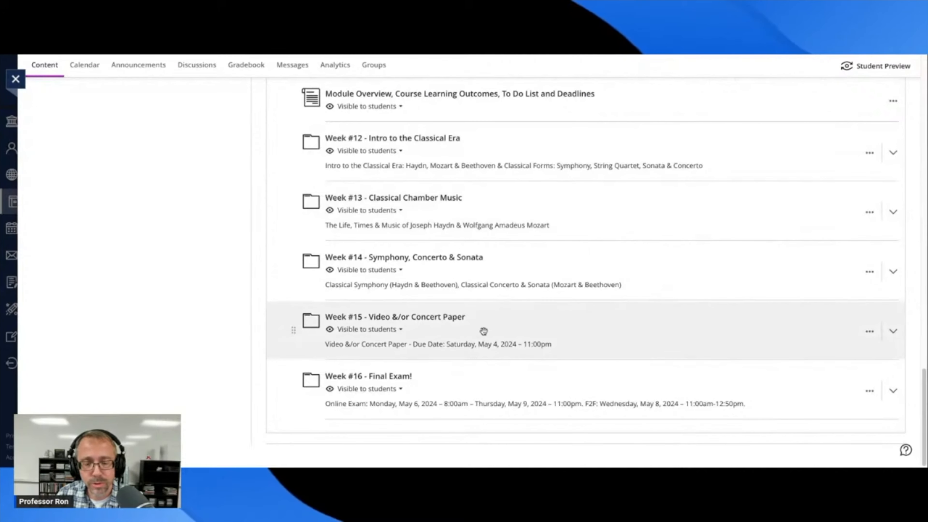
pyautogui.click(396, 380)
pyautogui.scroll(-3, 560, 273)
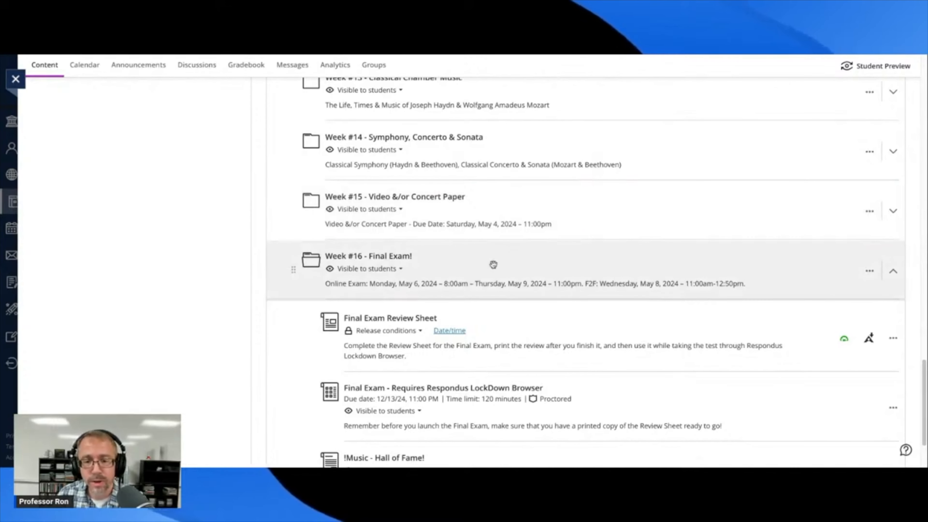
pyautogui.scroll(-1, 524, 238)
pyautogui.scroll(1, 520, 236)
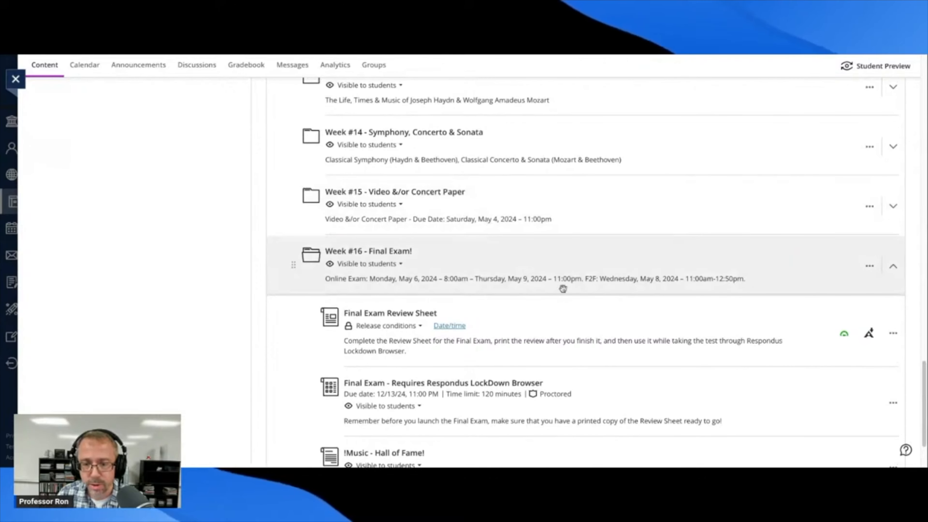
# Step: Look back through the modules to the Padlet #1 - Are you Listening? assignment in the Week #3: Elements of Music 2 folder
pyautogui.scroll(3, 562, 289)
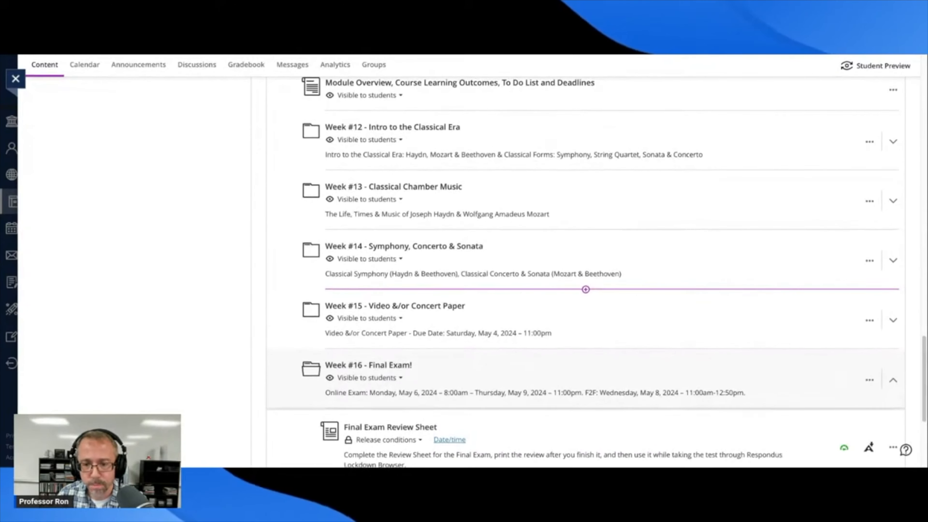
pyautogui.scroll(-1, 585, 289)
pyautogui.scroll(12, 584, 289)
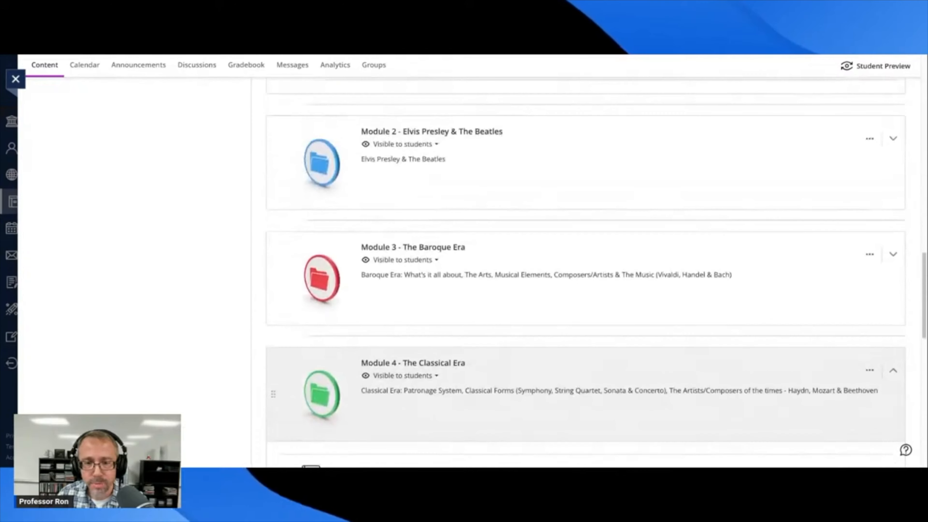
pyautogui.scroll(12, 585, 292)
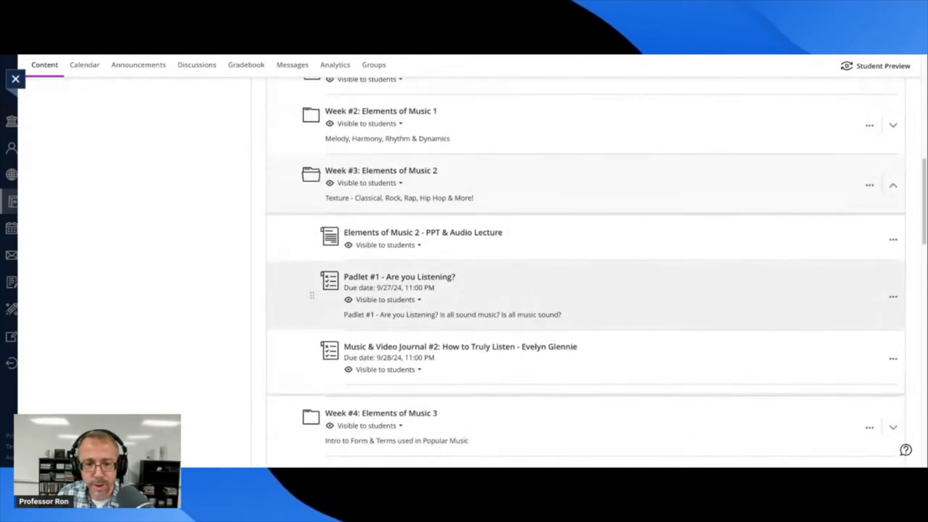
pyautogui.scroll(1, 585, 292)
pyautogui.scroll(-1, 585, 293)
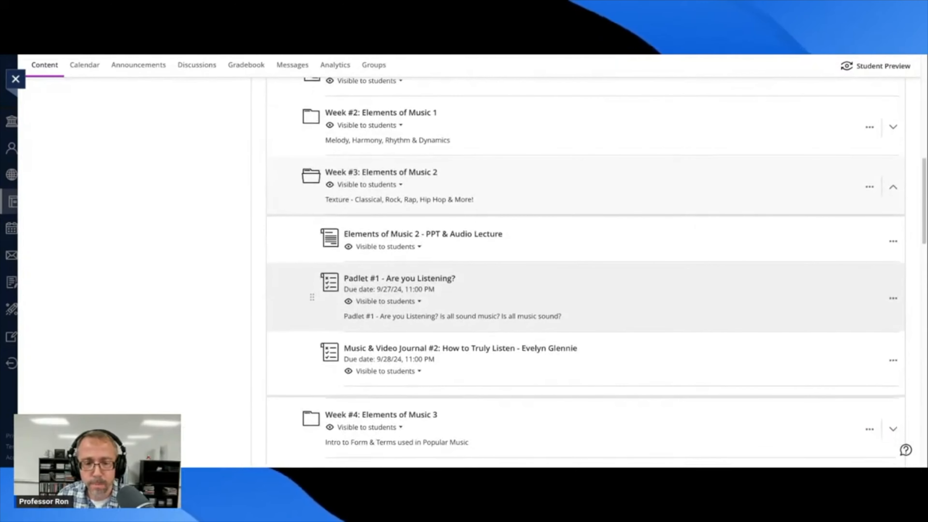
pyautogui.scroll(-6, 585, 292)
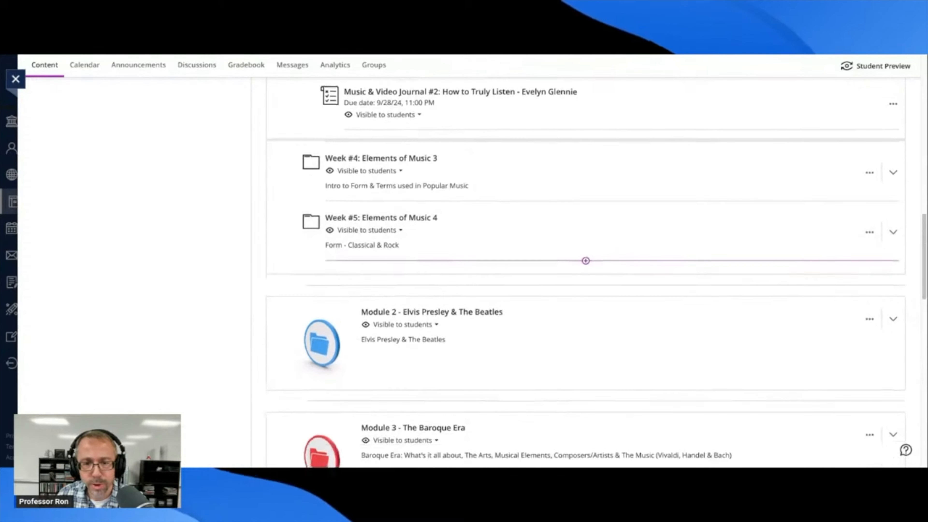
pyautogui.scroll(2, 584, 292)
pyautogui.scroll(3, 586, 314)
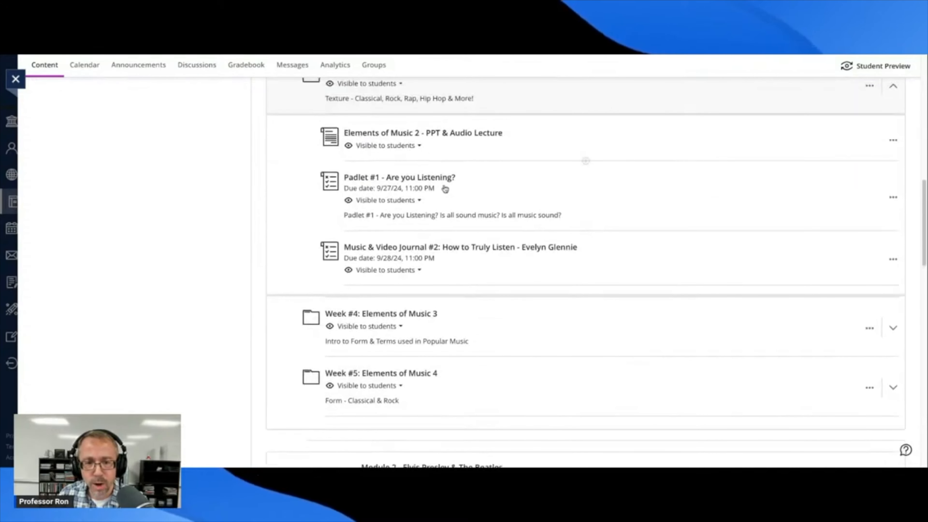
pyautogui.scroll(1, 509, 203)
pyautogui.scroll(-2, 517, 199)
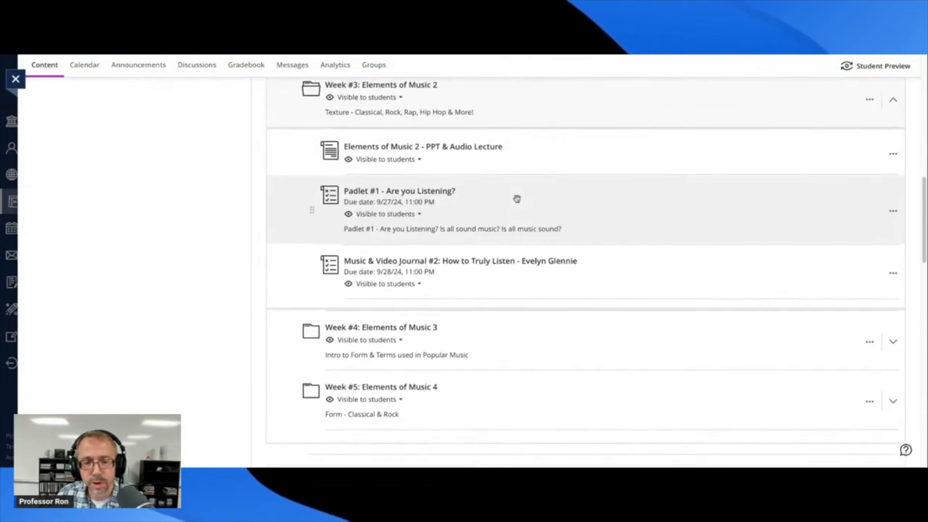
# Step: Open the !Music - Hall of Fame! document in the Week #16 - Final Exam! folder of Module 4
pyautogui.scroll(-6, 517, 199)
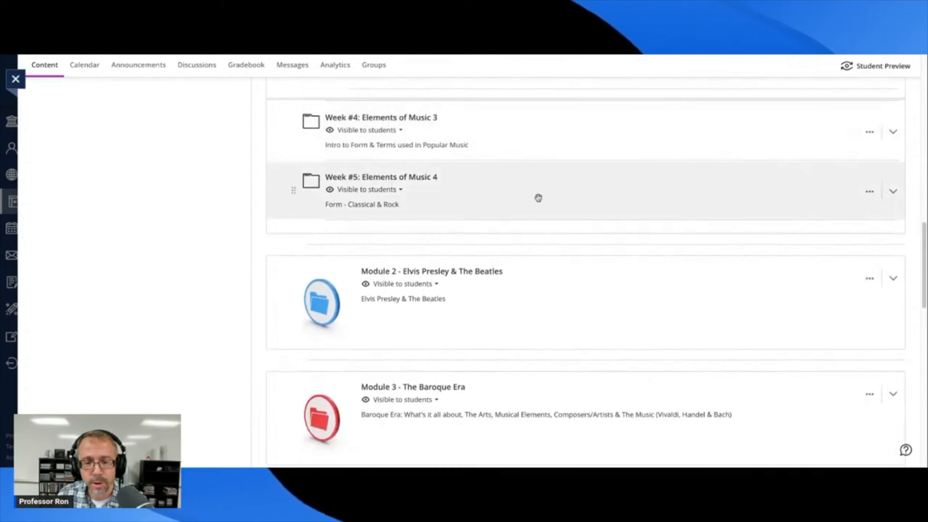
pyautogui.scroll(-4, 543, 201)
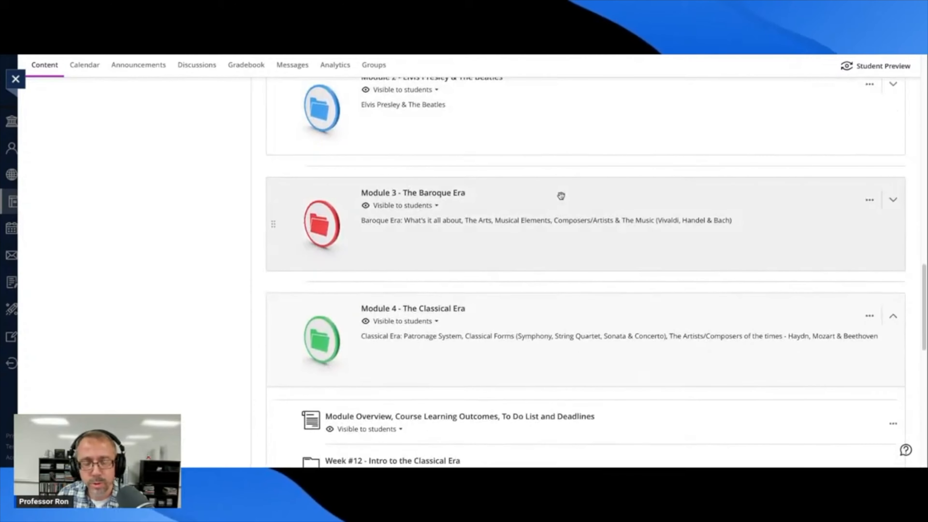
pyautogui.scroll(-8, 560, 194)
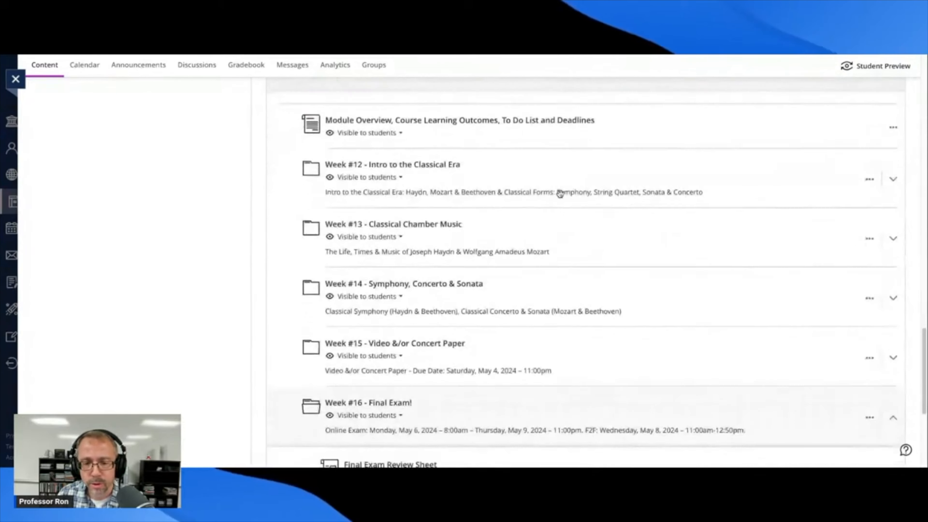
pyautogui.scroll(-3, 477, 283)
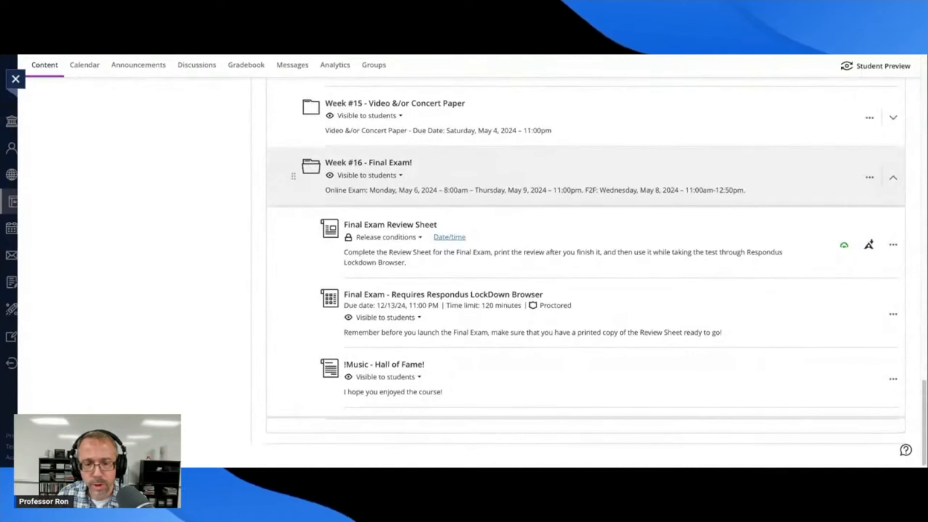
pyautogui.moveTo(479, 283)
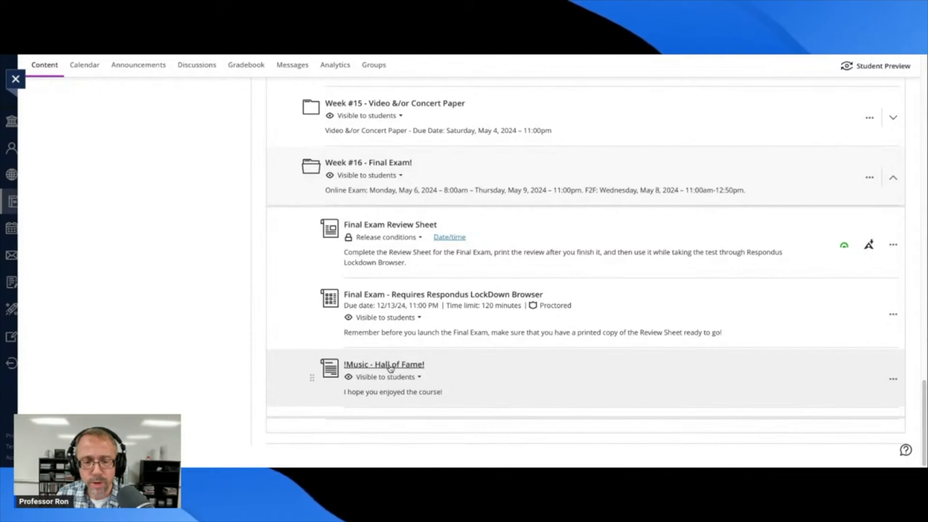
pyautogui.scroll(-1, 462, 357)
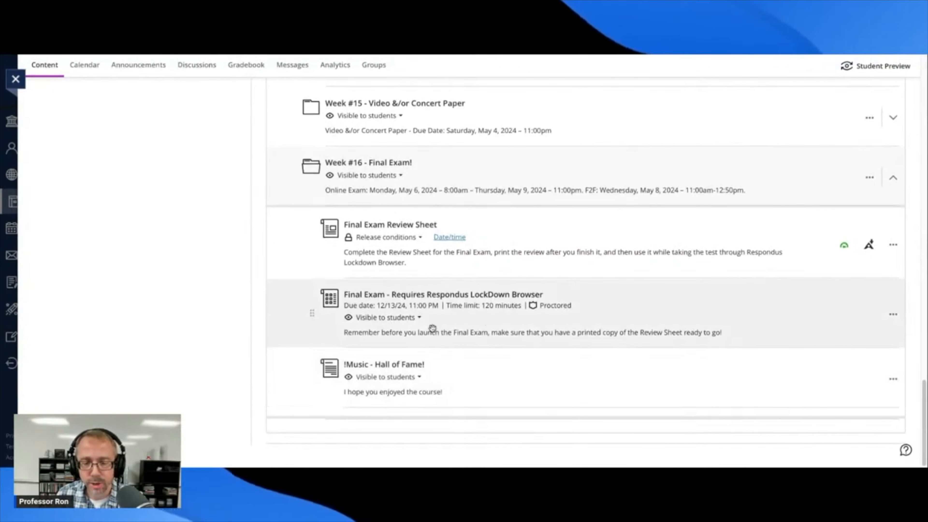
pyautogui.click(402, 366)
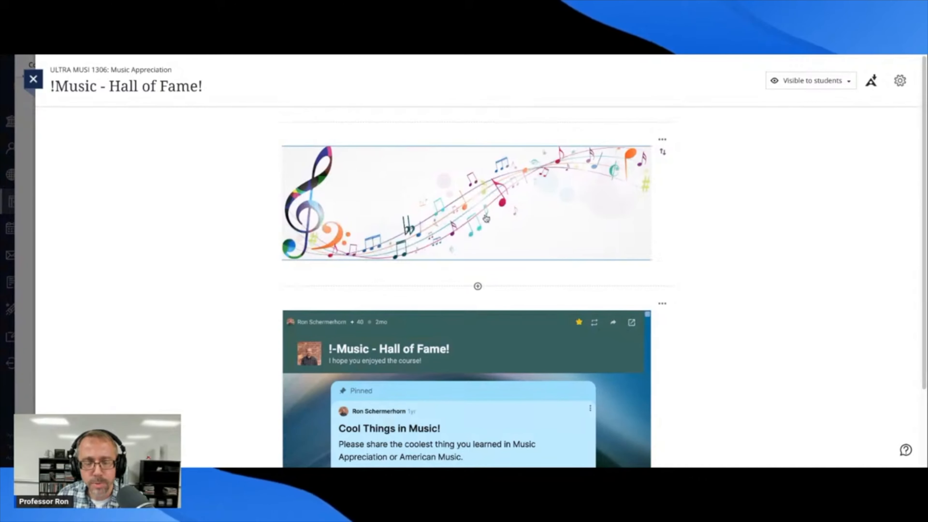
# Step: Look through the document's music banner and embedded !-Music - Hall of Fame! Padlet, including its pinned prompt and student posts
pyautogui.scroll(-1, 490, 216)
pyautogui.scroll(-3, 504, 207)
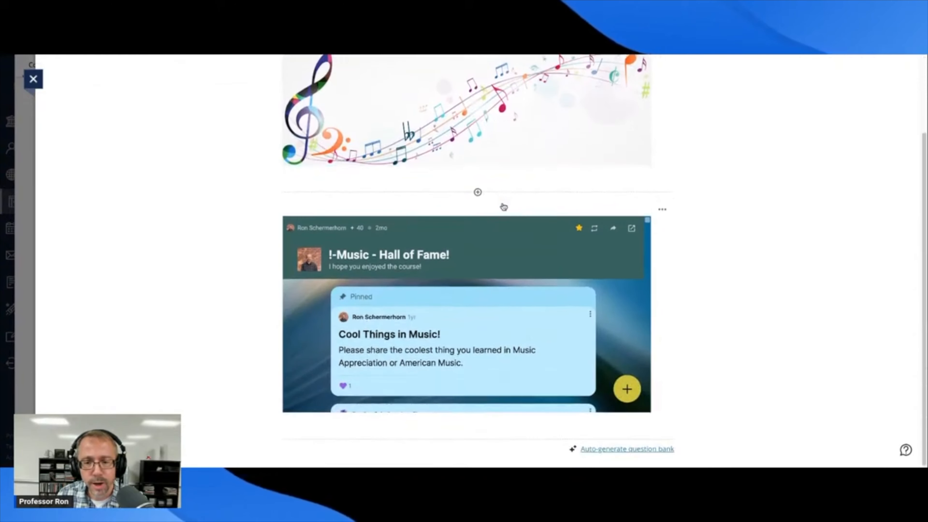
pyautogui.scroll(-1, 424, 263)
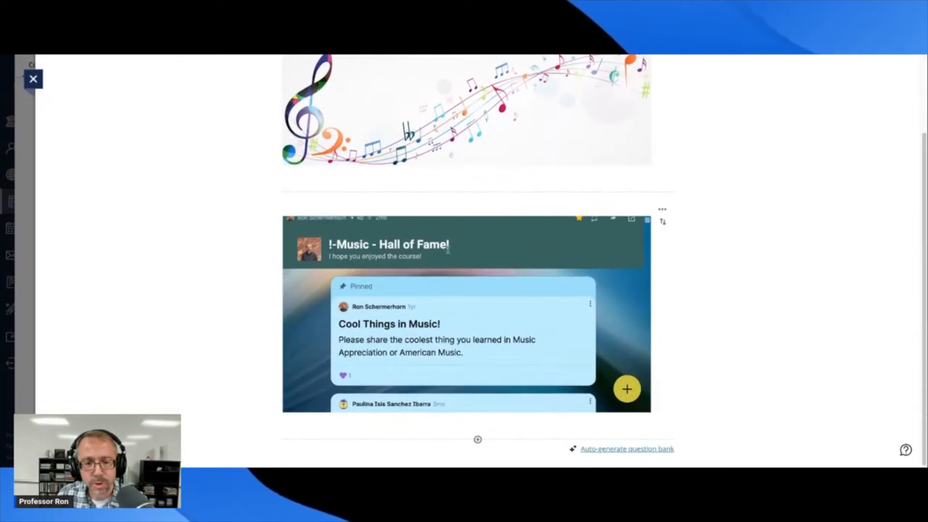
pyautogui.scroll(-8, 464, 295)
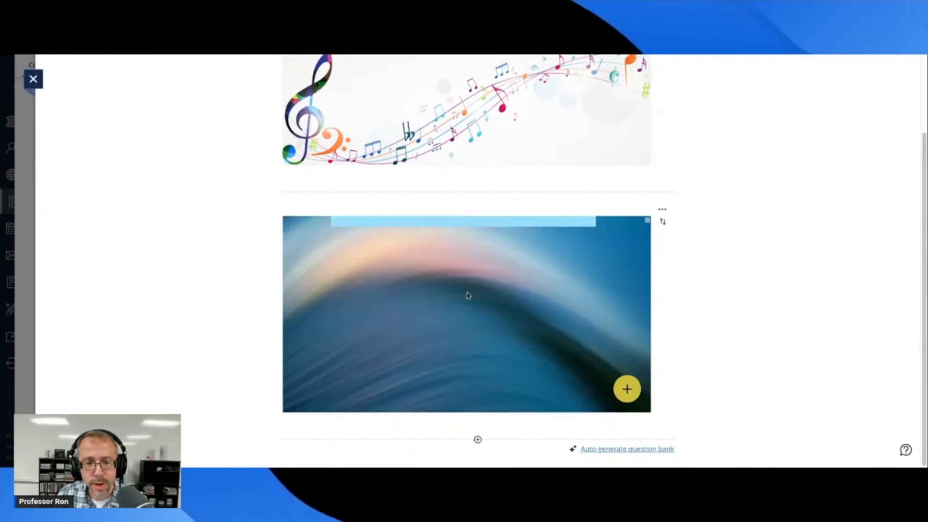
pyautogui.scroll(-10, 466, 293)
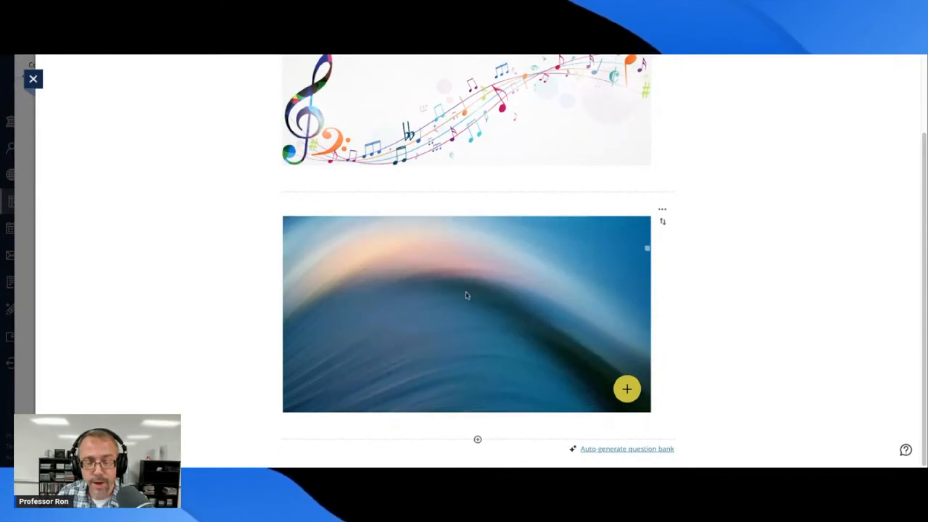
pyautogui.scroll(-10, 466, 293)
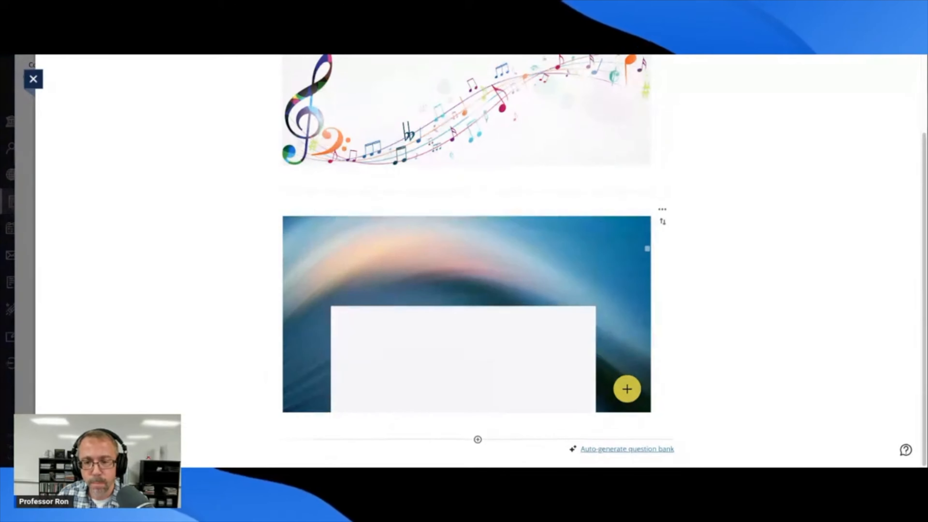
pyautogui.scroll(10, 466, 293)
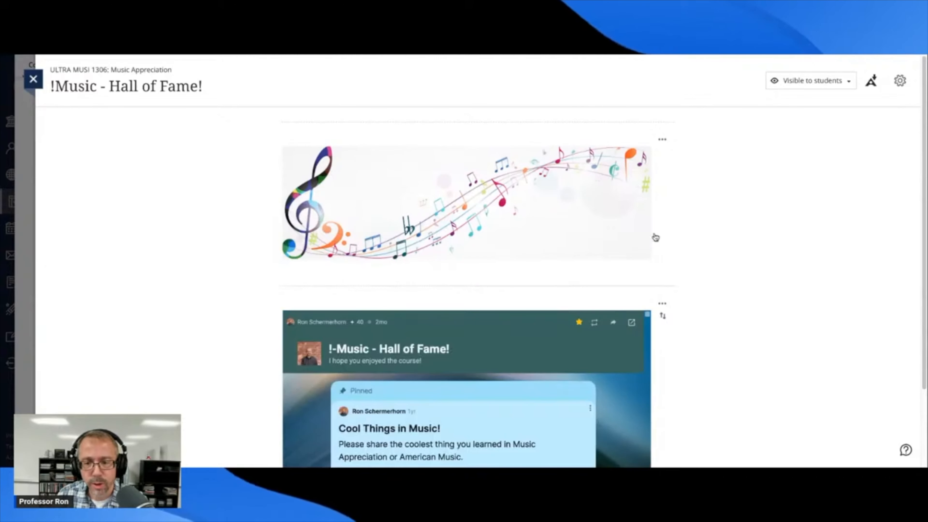
pyautogui.scroll(-3, 700, 227)
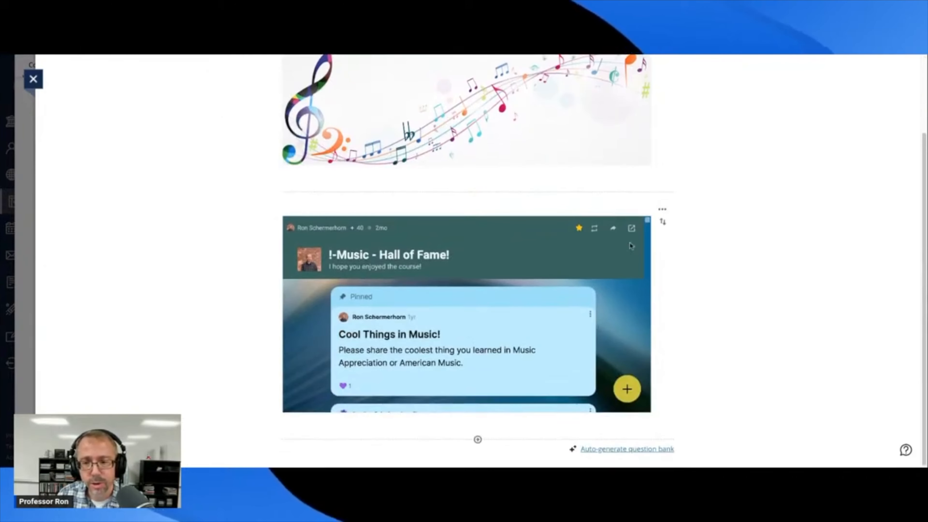
# Step: Open the document's embedded Padlet block for editing and check which types of content can be inserted
pyautogui.click(662, 209)
pyautogui.click(572, 231)
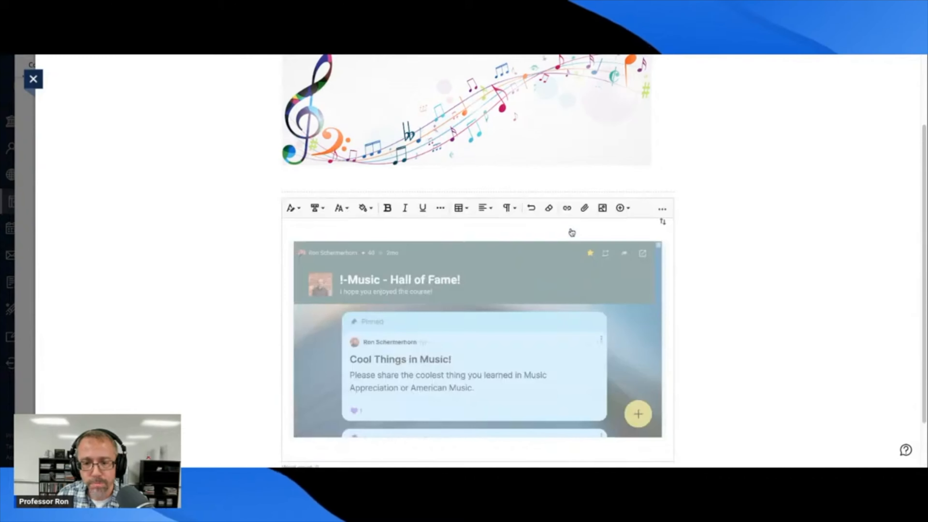
pyautogui.scroll(-1, 537, 238)
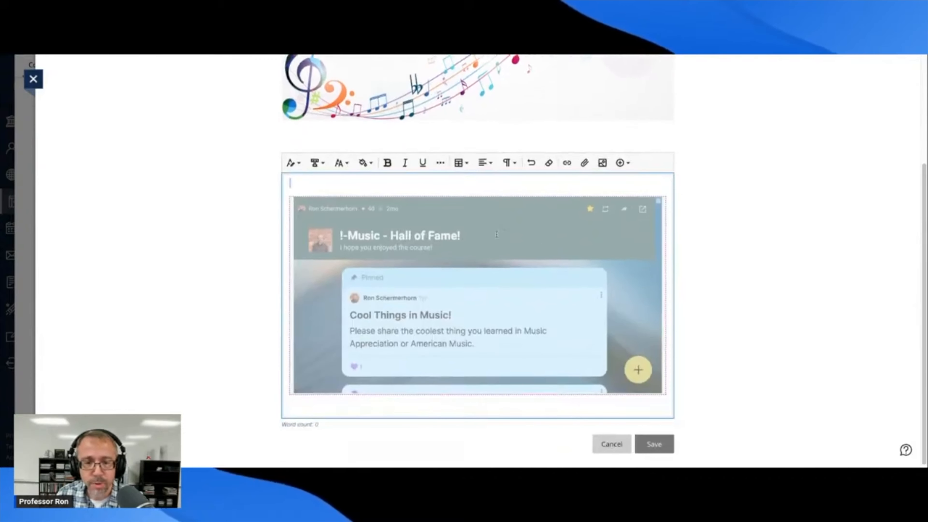
pyautogui.click(628, 164)
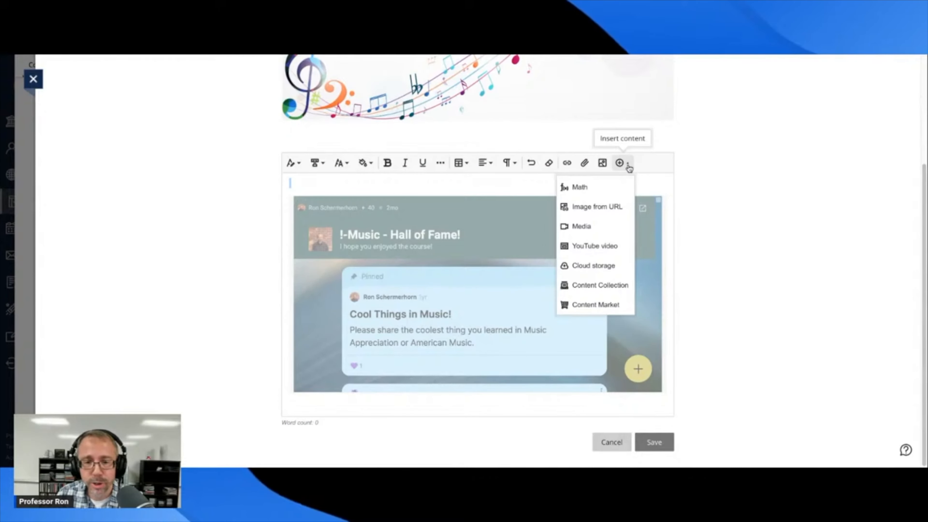
pyautogui.click(697, 192)
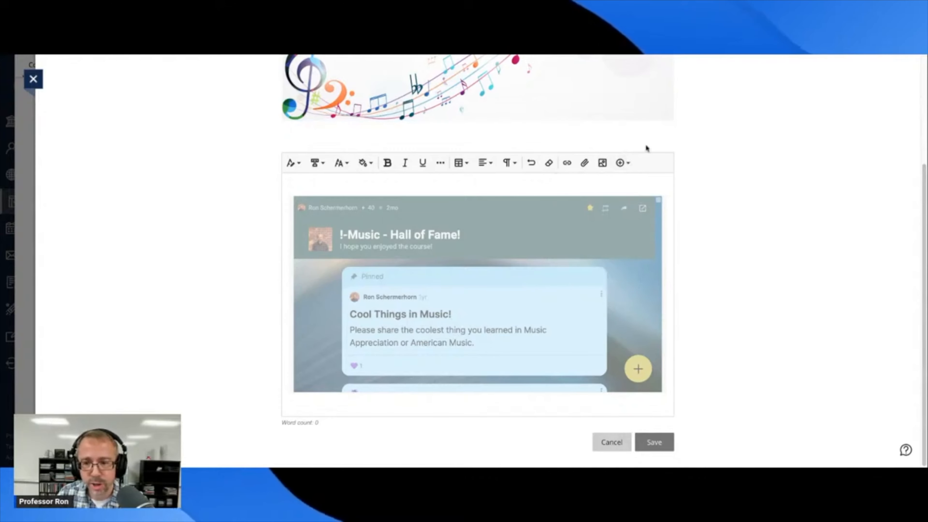
# Step: Try to insert the P0 - Your Brain on Improv Padlet from the Content Market into the document
pyautogui.click(623, 169)
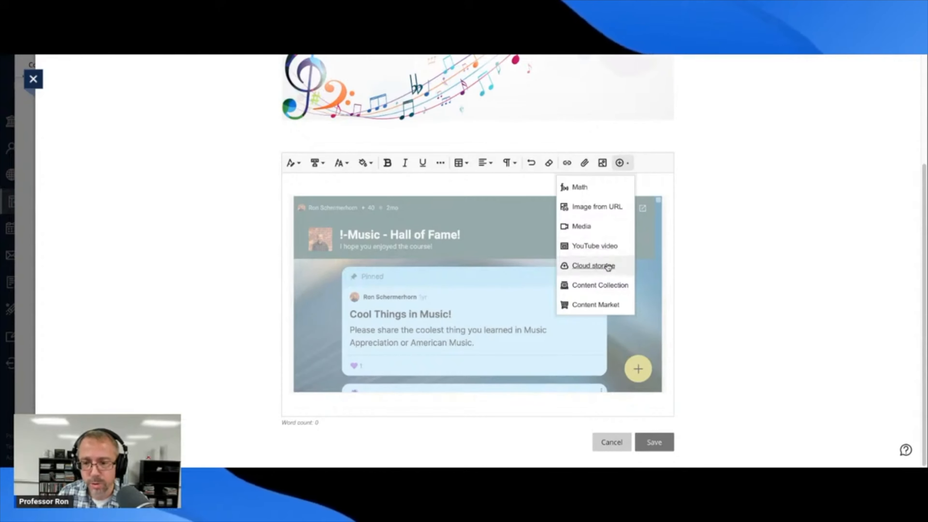
pyautogui.click(596, 305)
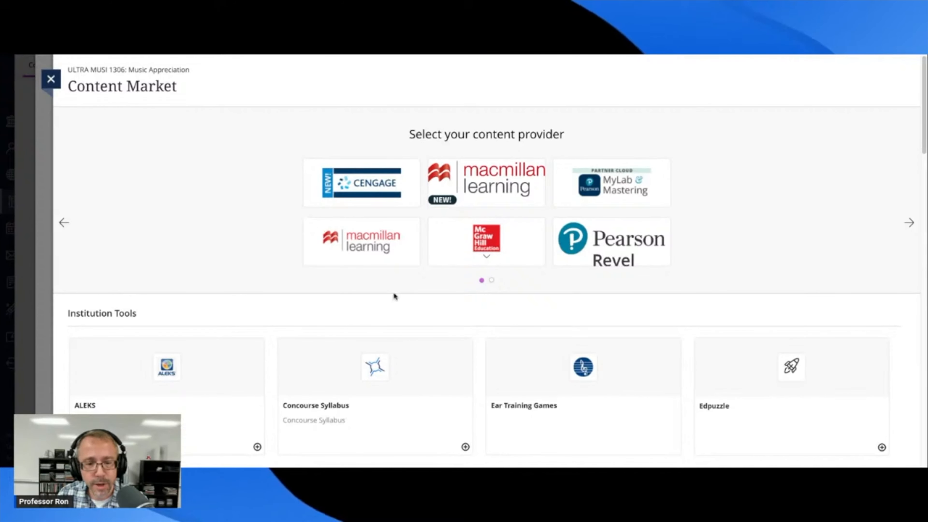
pyautogui.scroll(-10, 395, 292)
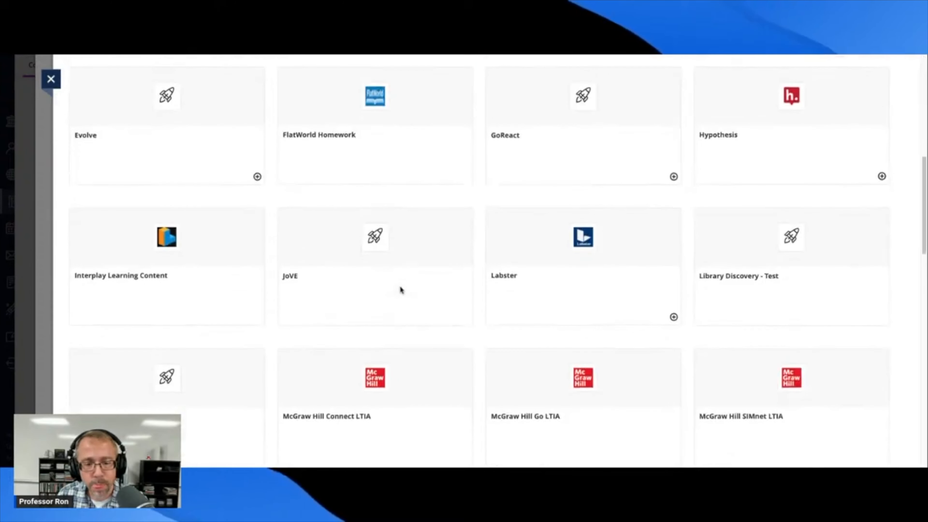
pyautogui.scroll(-10, 399, 287)
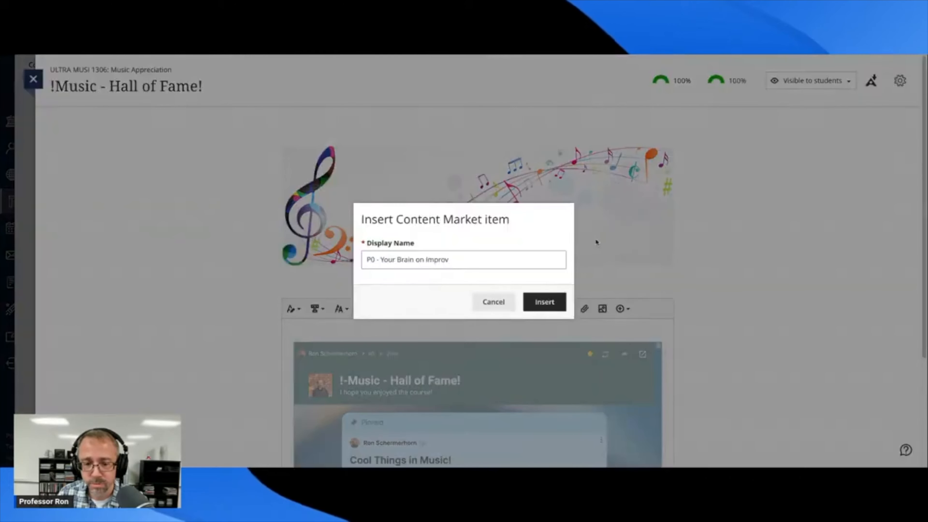
pyautogui.click(454, 256)
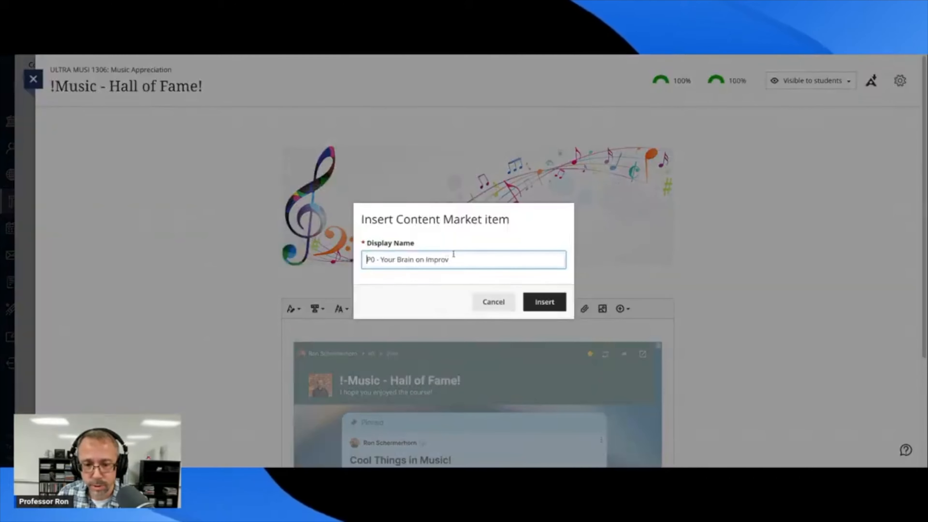
pyautogui.click(492, 303)
# Step: Look over the !Music - Hall of Fame! document with its embedded Padlet and return to the course content
pyautogui.scroll(-4, 744, 227)
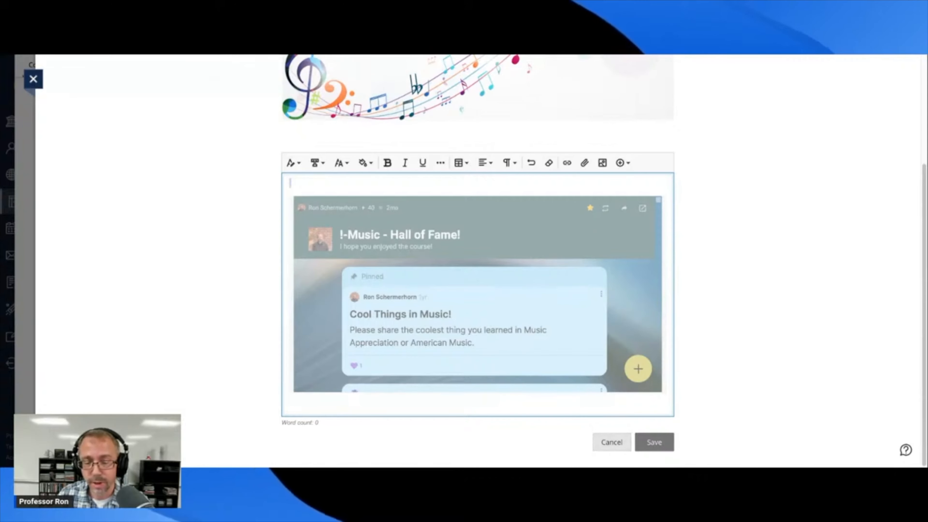
pyautogui.scroll(-2, 491, 259)
pyautogui.scroll(-2, 489, 255)
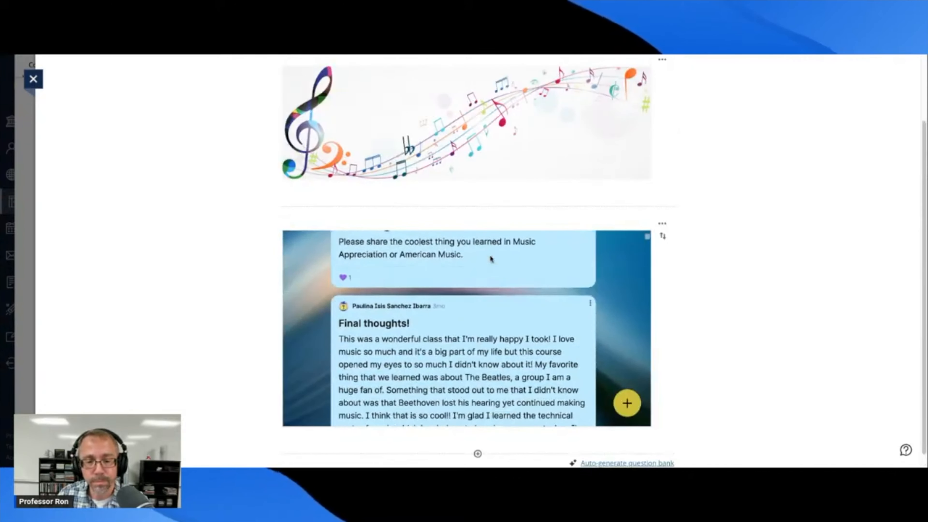
pyautogui.scroll(8, 489, 254)
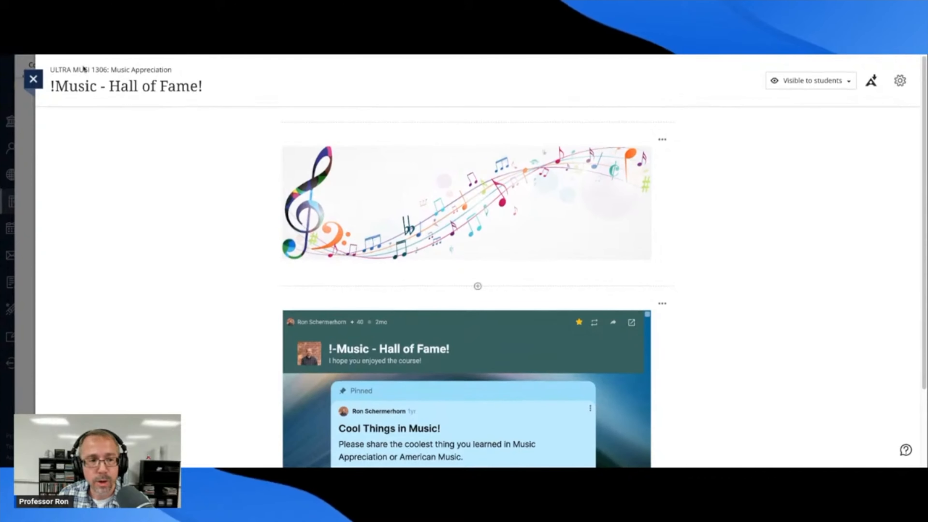
pyautogui.click(30, 80)
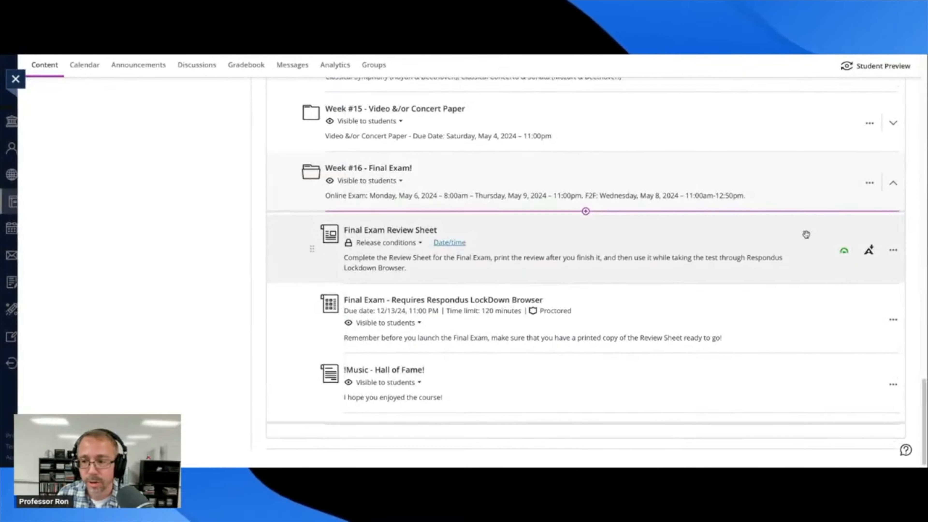
# Step: Collapse Module 4 - The Classical Era and open the Padlet #1 - Are you Listening? assignment in Week #3: Elements of Music 2
pyautogui.scroll(4, 806, 163)
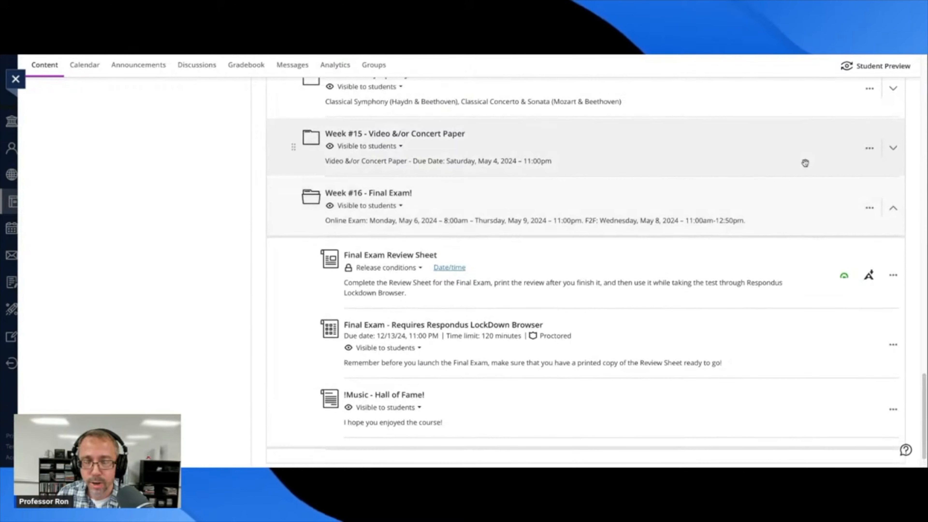
pyautogui.scroll(5, 747, 164)
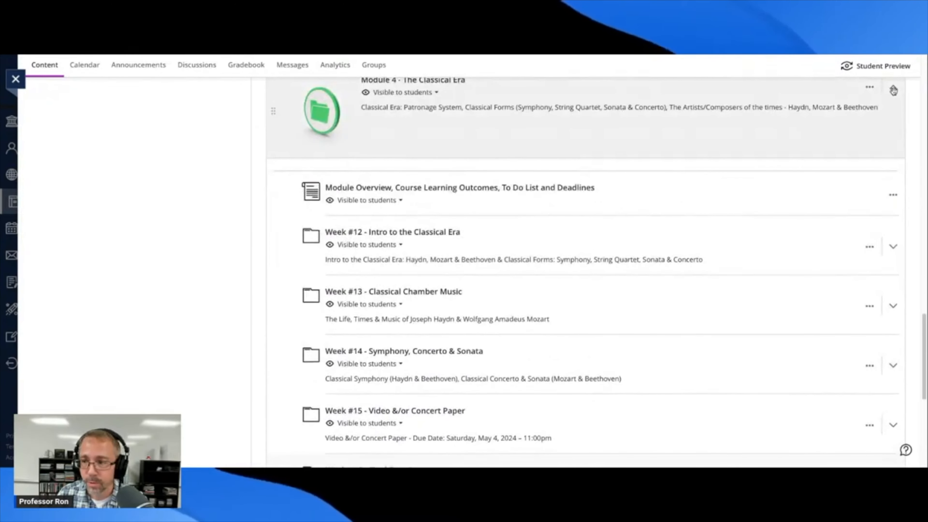
pyautogui.click(893, 88)
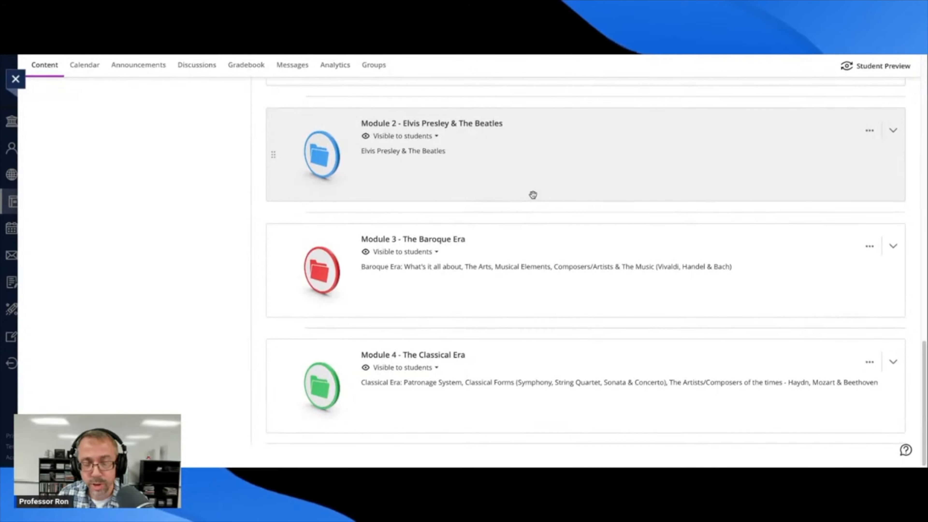
pyautogui.scroll(8, 533, 195)
pyautogui.scroll(3, 479, 197)
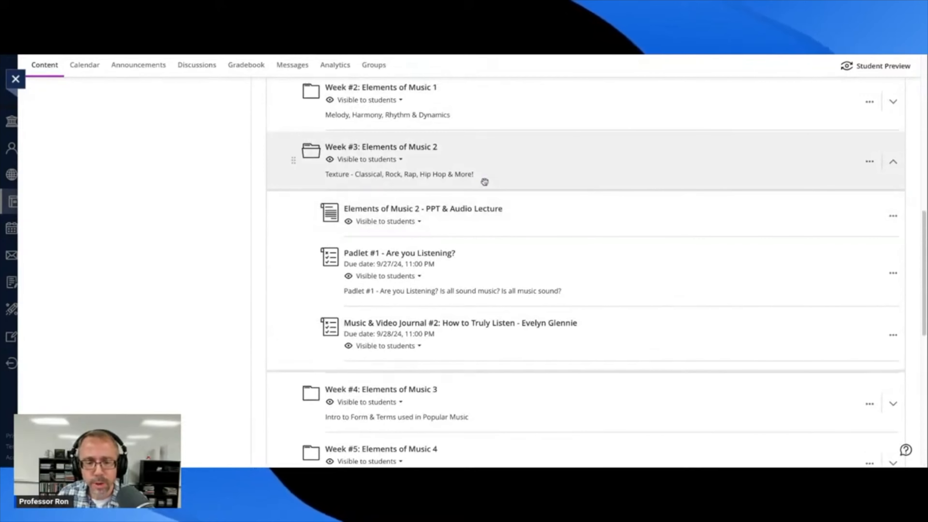
pyautogui.click(426, 258)
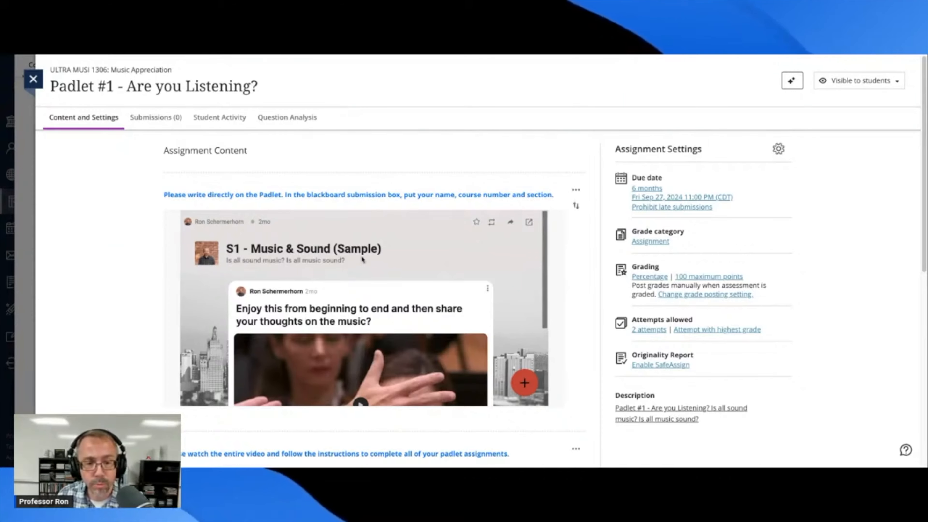
# Step: Look through the assignment's embedded S1 - Music & Sound (Sample) Padlet and instruction video, and return to the course content
pyautogui.scroll(-2, 398, 256)
pyautogui.scroll(-5, 398, 255)
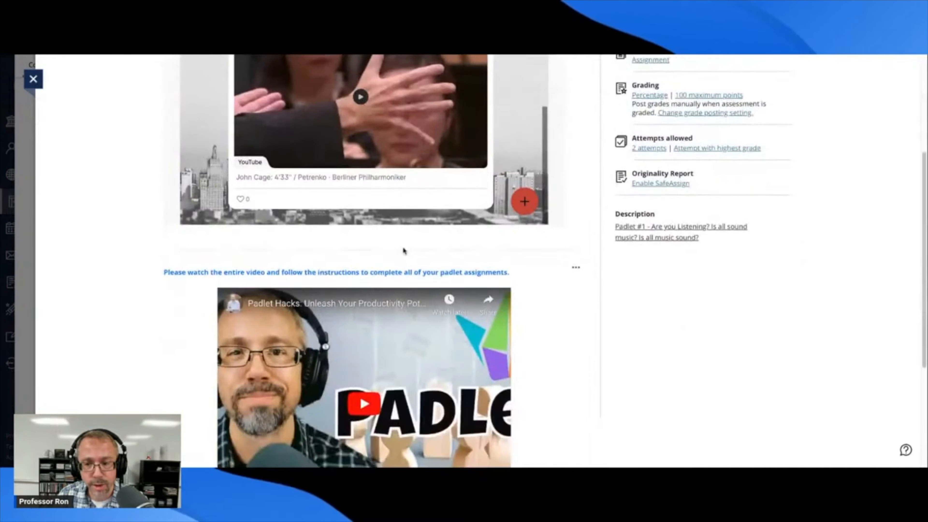
pyautogui.scroll(3, 407, 251)
pyautogui.scroll(-3, 545, 205)
pyautogui.scroll(5, 545, 205)
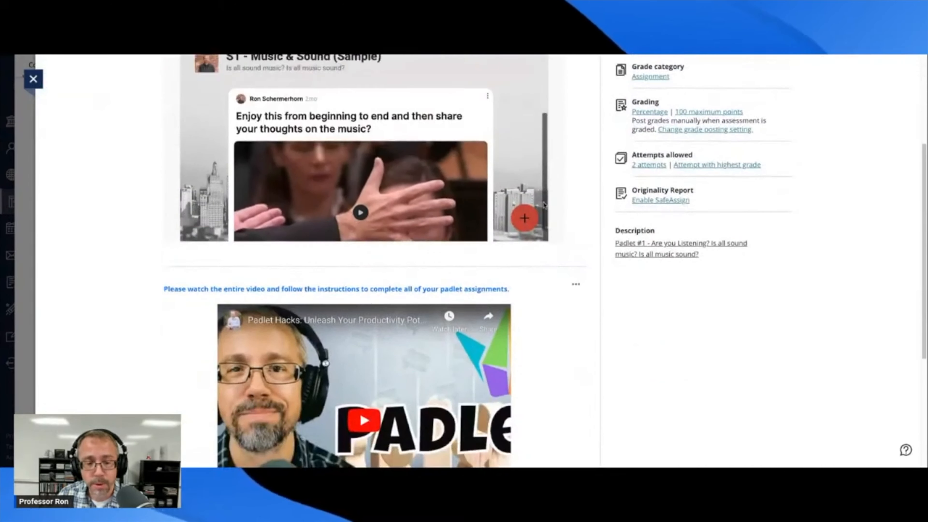
pyautogui.scroll(3, 544, 205)
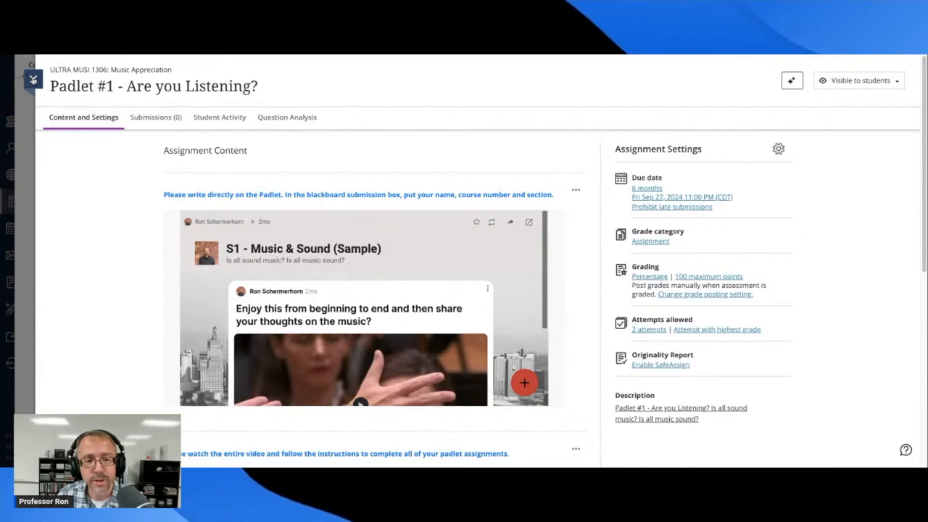
pyautogui.click(34, 79)
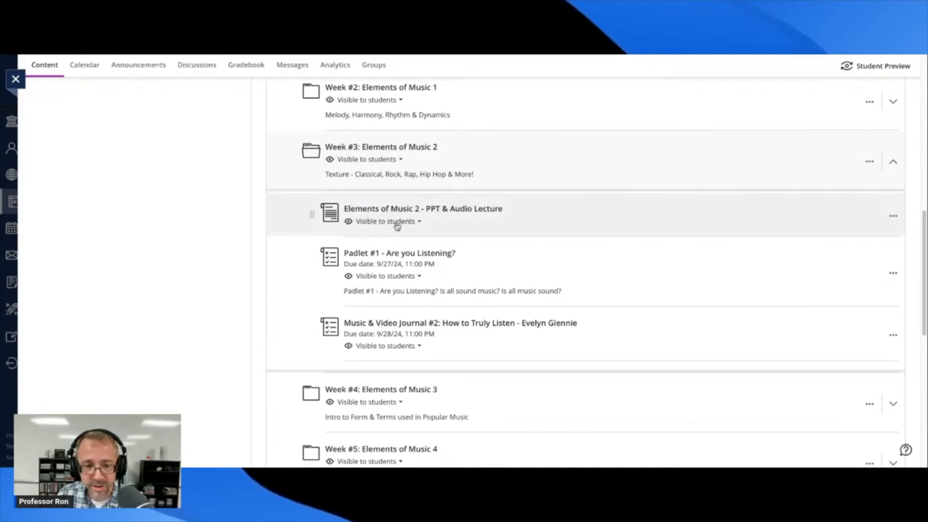
# Step: Create a new assignment below Padlet #1 - Are you Listening? in the Week #3: Elements of Music 2 folder
pyautogui.scroll(-1, 516, 239)
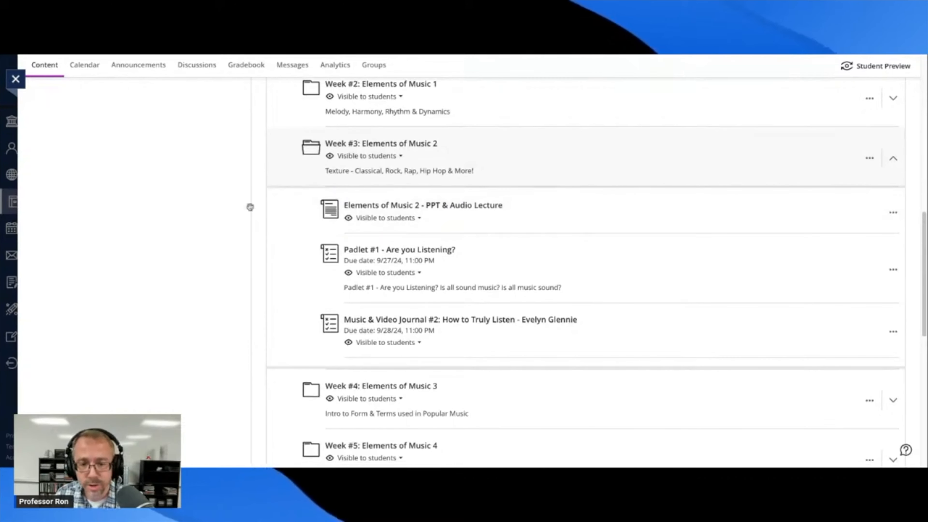
pyautogui.scroll(-1, 611, 308)
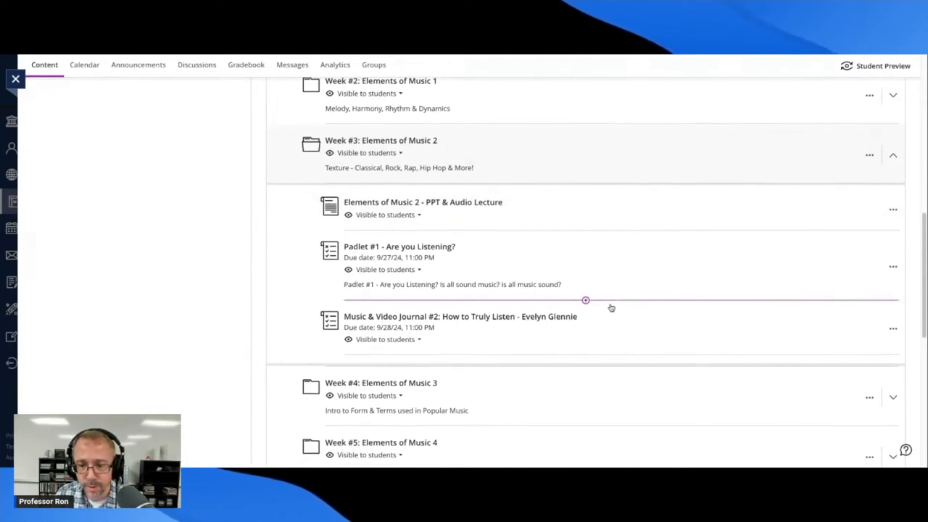
pyautogui.scroll(-1, 611, 308)
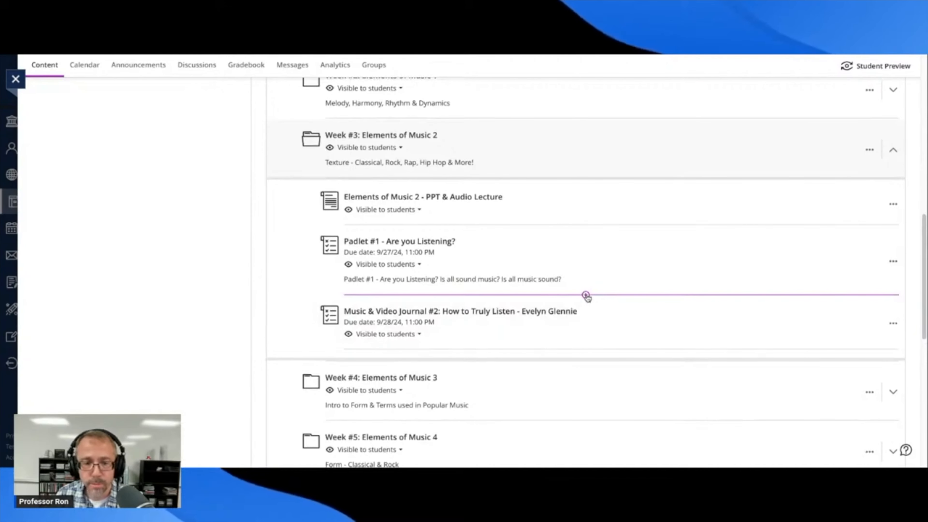
pyautogui.click(586, 295)
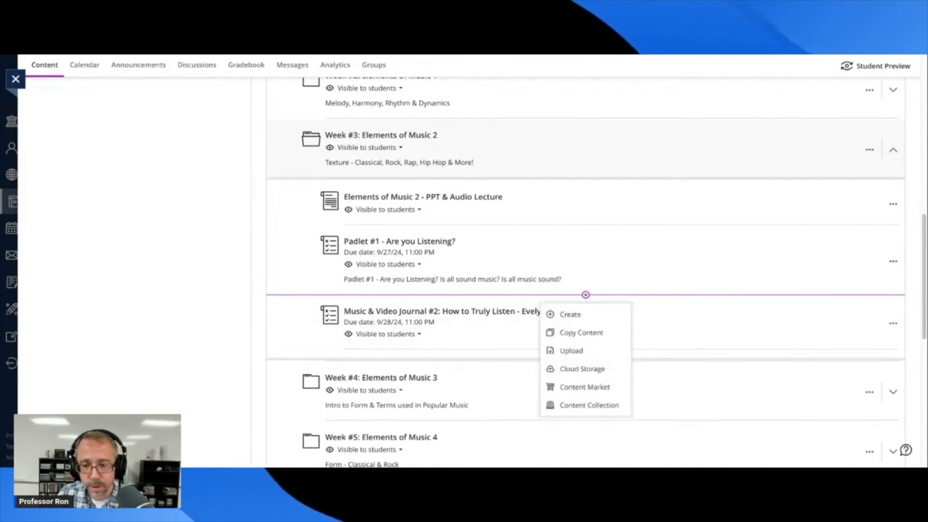
pyautogui.click(576, 317)
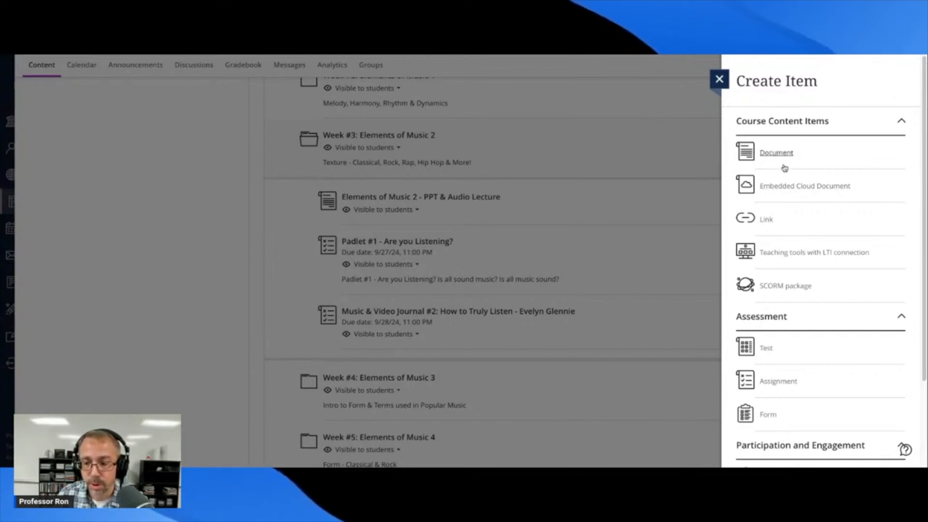
pyautogui.click(778, 382)
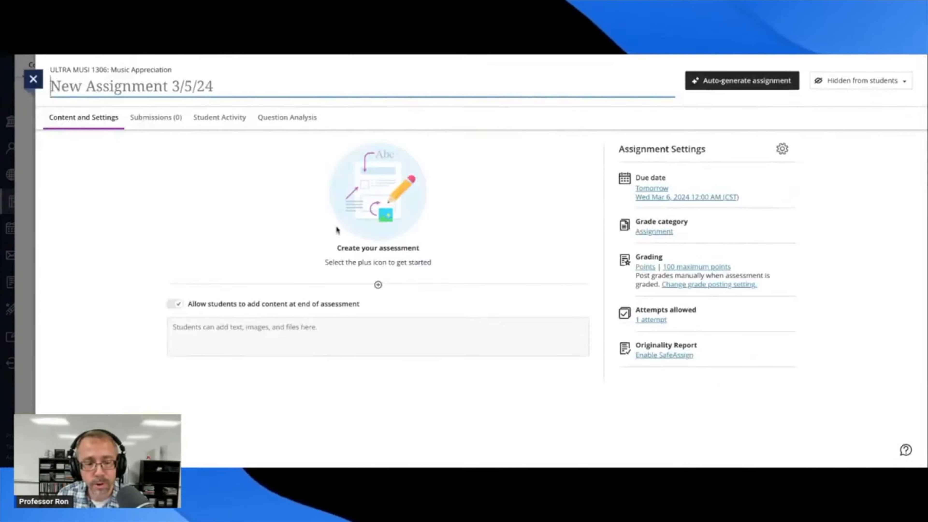
# Step: Title the new assignment "Padlet #1 - Are you Listening?"
pyautogui.click(244, 237)
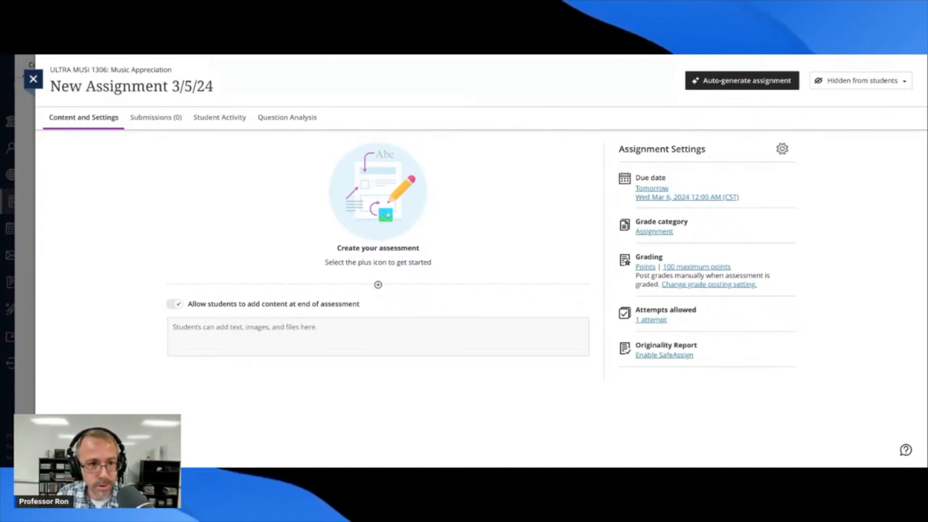
pyautogui.click(213, 87)
pyautogui.moveTo(213, 87); pyautogui.dragTo(40, 88)
pyautogui.write('Padlet #1 - Are you Listening?')
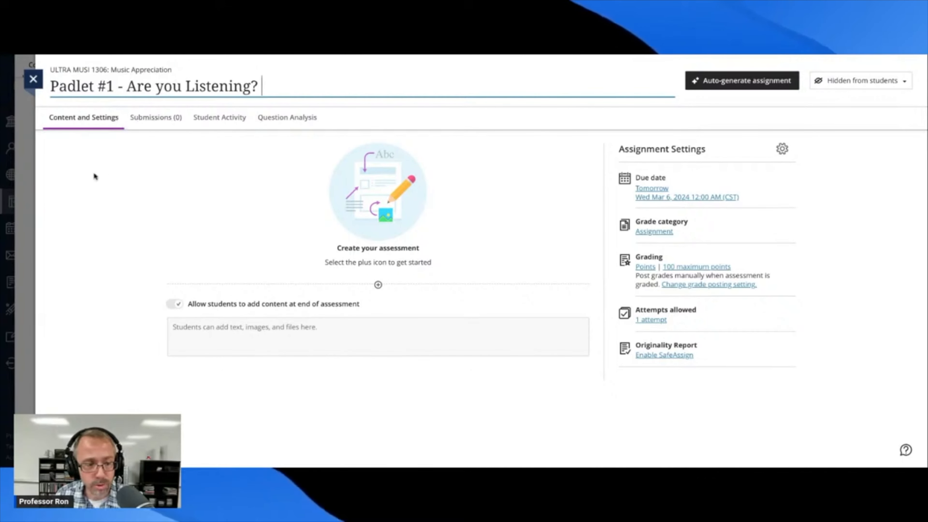
pyautogui.click(152, 144)
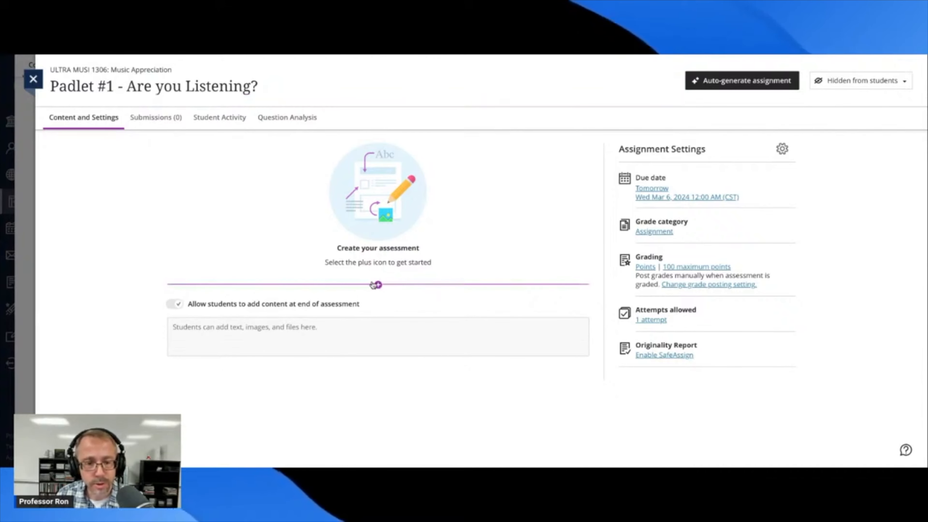
# Step: Add a text block reading "Please write directly on the Padlet. In the blackboard submission box, put your name, course number and section."
pyautogui.click(379, 285)
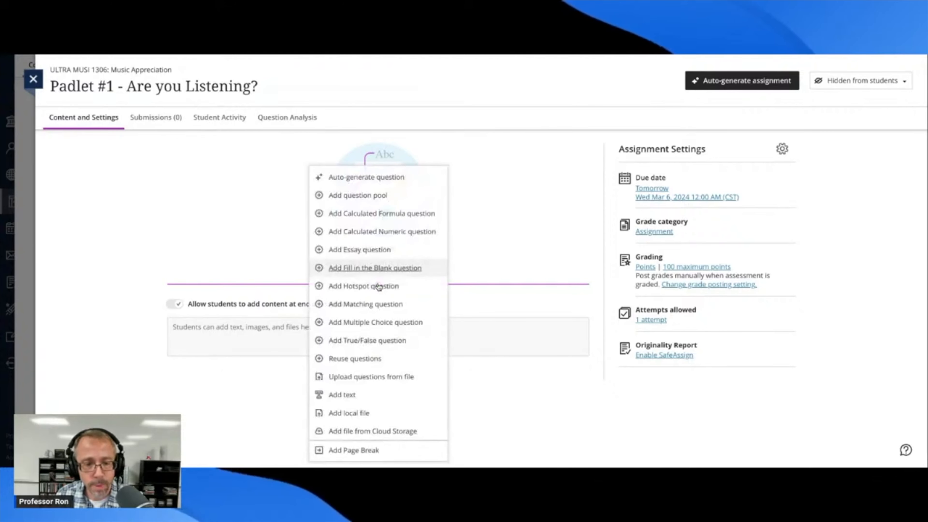
pyautogui.click(344, 396)
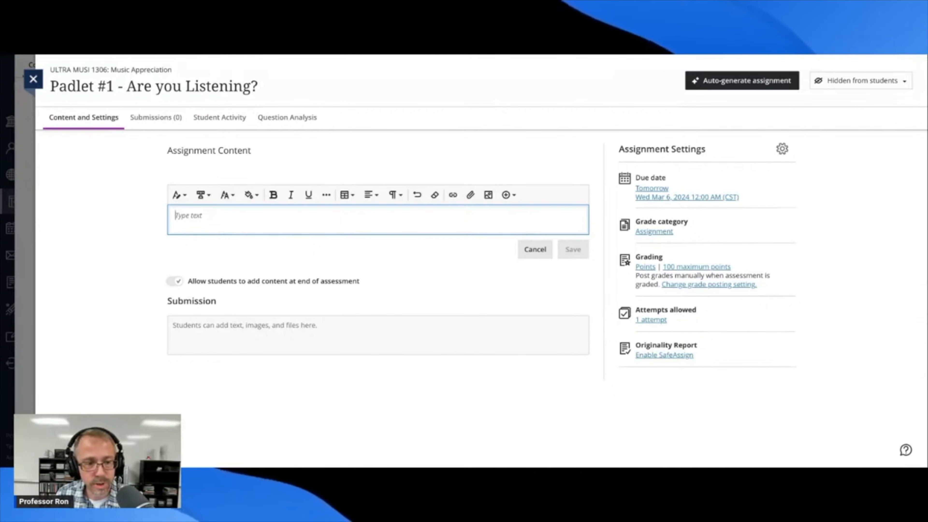
pyautogui.write('Please write directly on the Padlet. In the blackboard submission box, put your name, course number and section.')
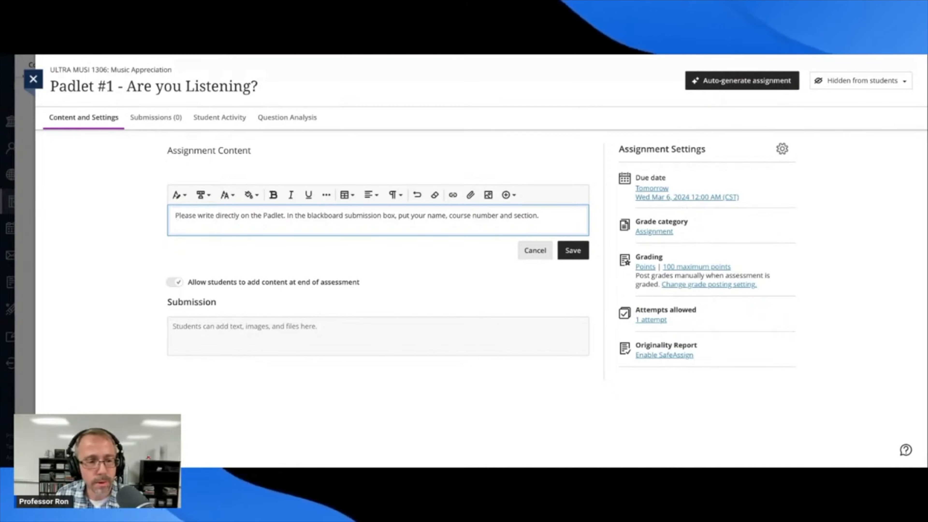
# Step: Format the whole instruction sentence in the text block as a blue Subheader
pyautogui.moveTo(176, 215); pyautogui.dragTo(597, 226)
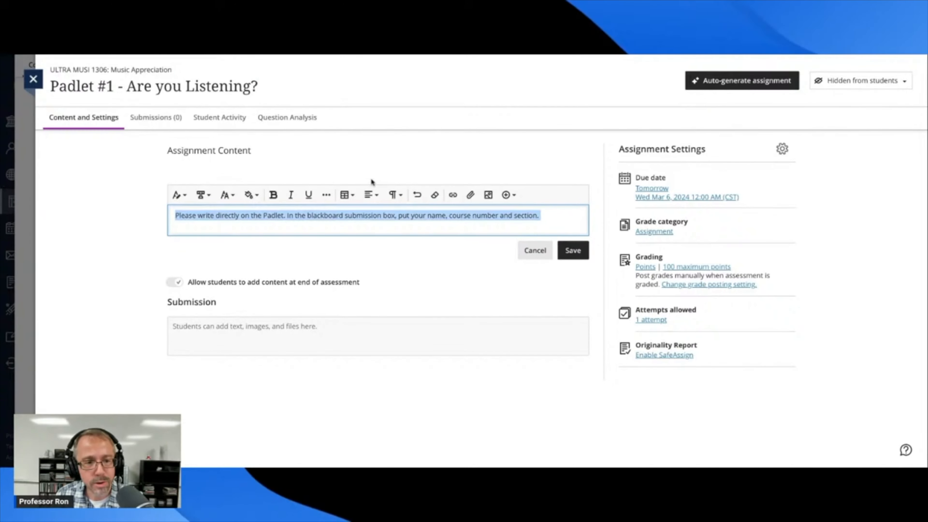
pyautogui.click(250, 195)
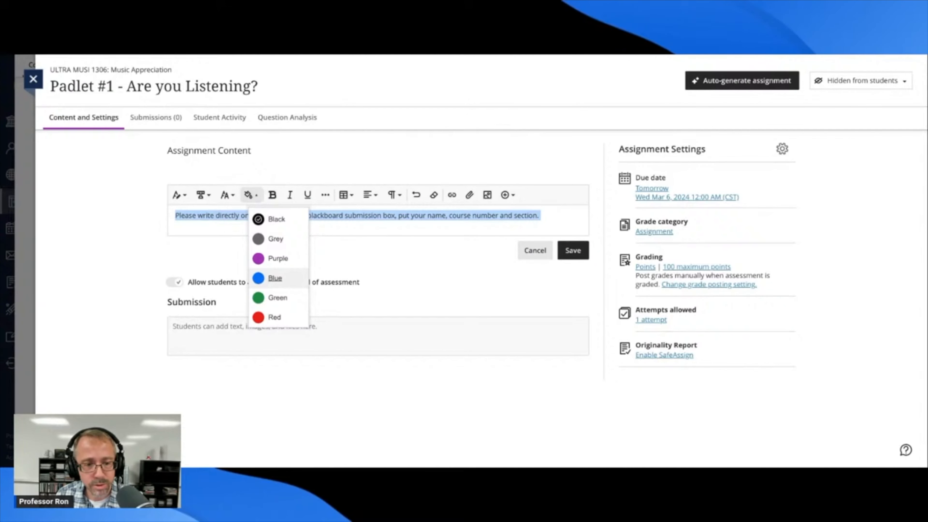
pyautogui.click(272, 278)
pyautogui.click(177, 195)
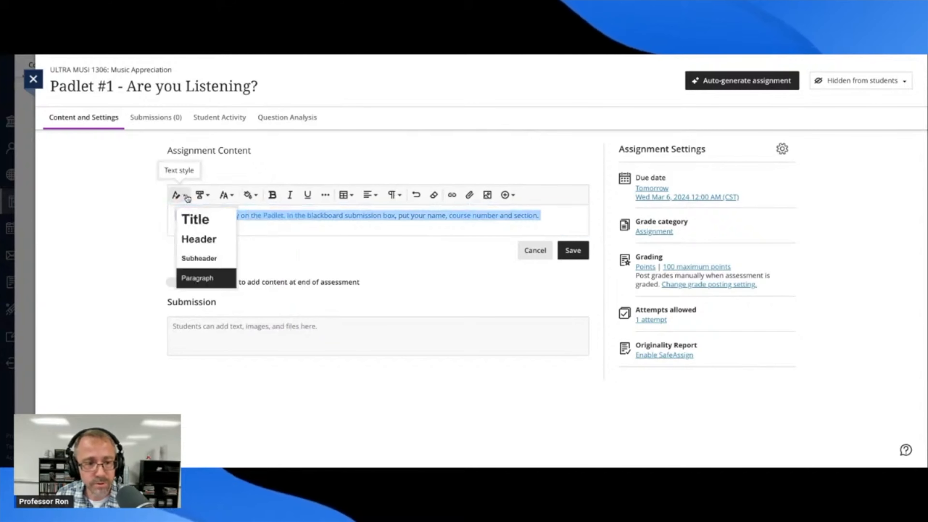
pyautogui.click(198, 258)
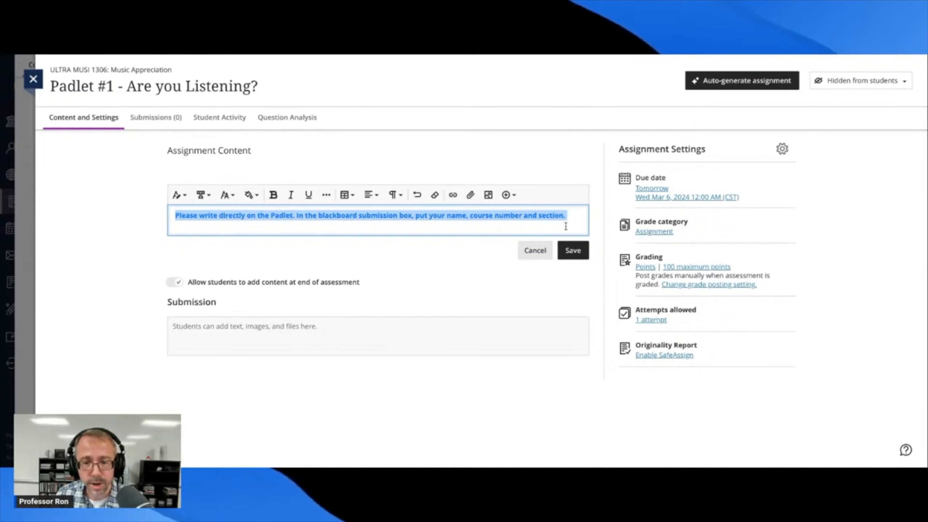
pyautogui.moveTo(189, 217); pyautogui.dragTo(545, 257)
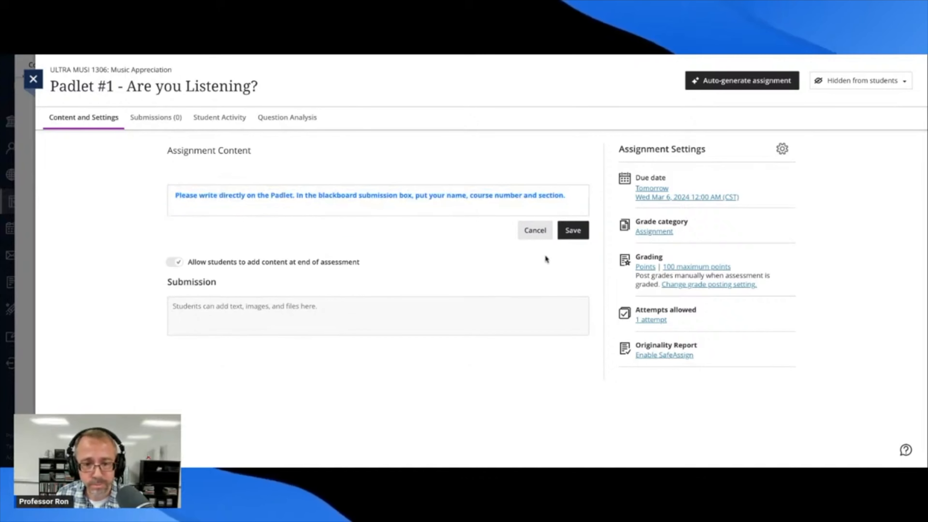
# Step: Choose the Padlet board "S1 - Music & Sound (Sample)" from the Content Market for the assignment's text block
pyautogui.click(571, 201)
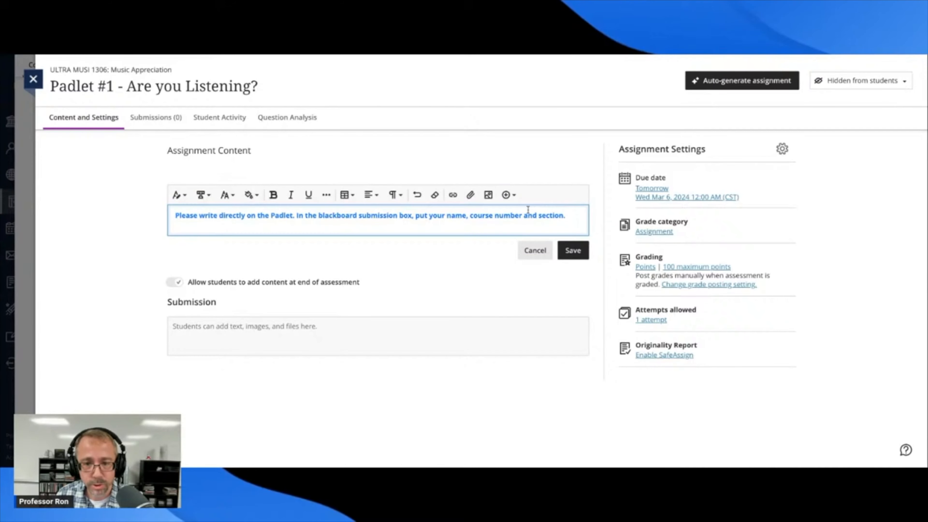
pyautogui.click(516, 197)
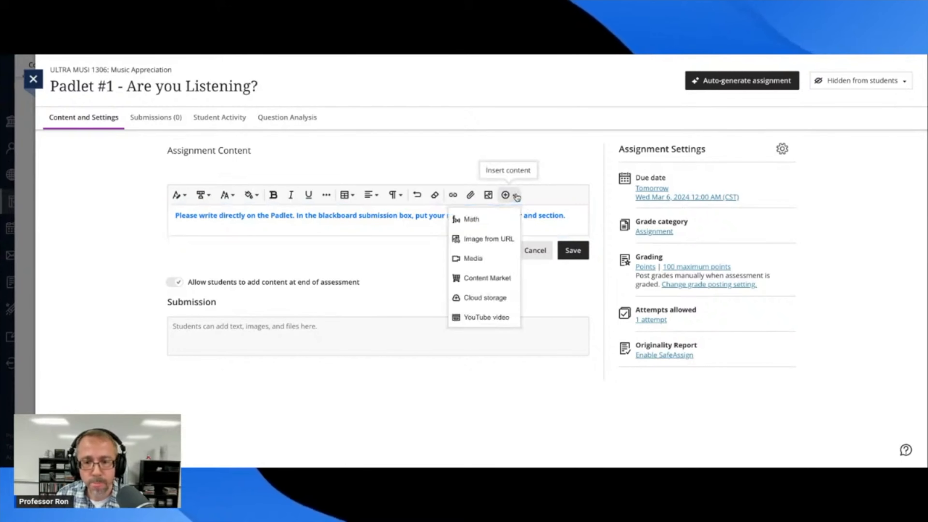
pyautogui.click(482, 280)
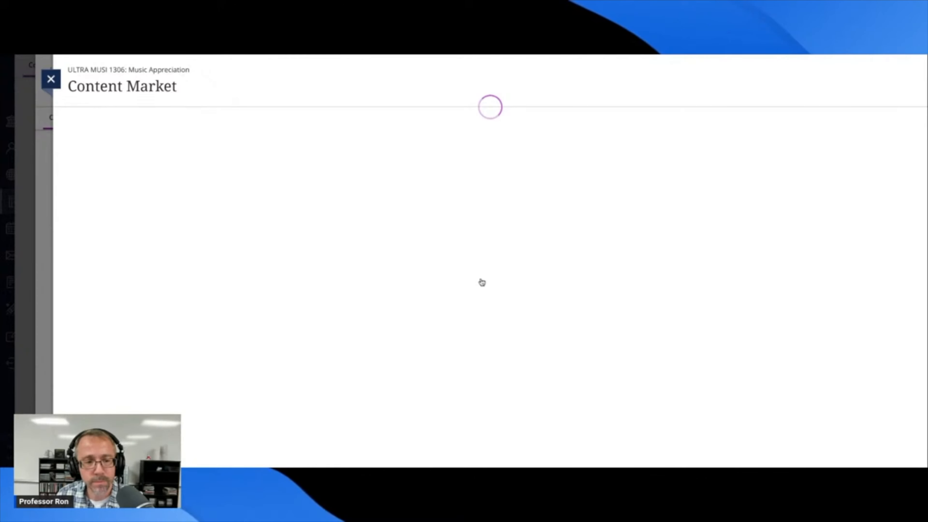
pyautogui.scroll(-8, 383, 259)
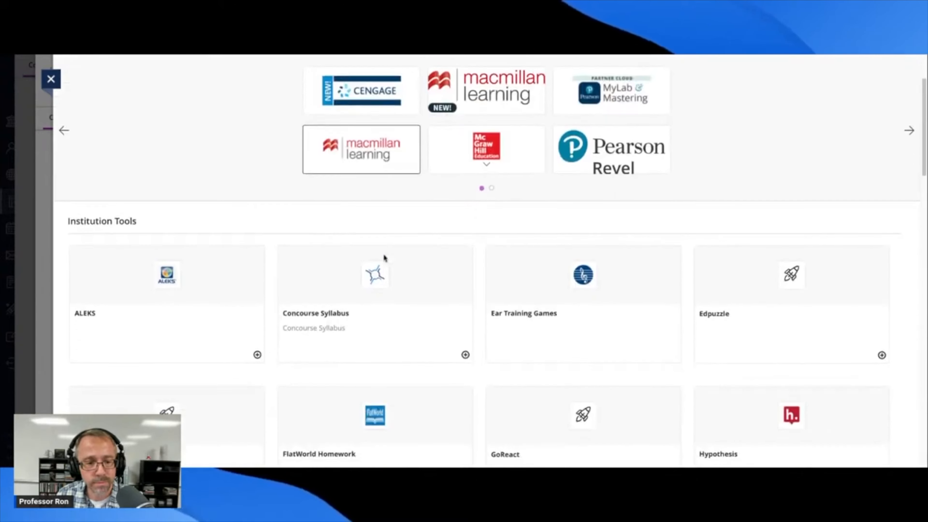
pyautogui.scroll(-10, 383, 259)
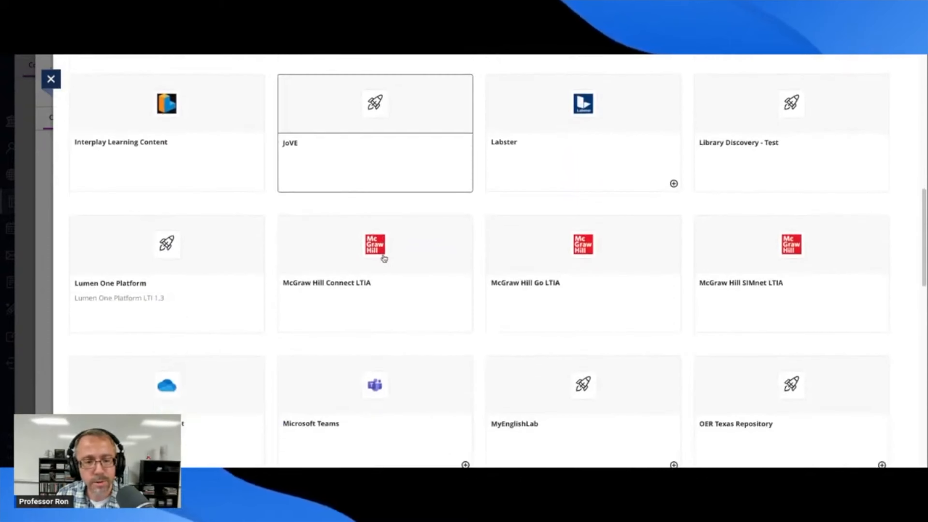
pyautogui.scroll(-3, 380, 122)
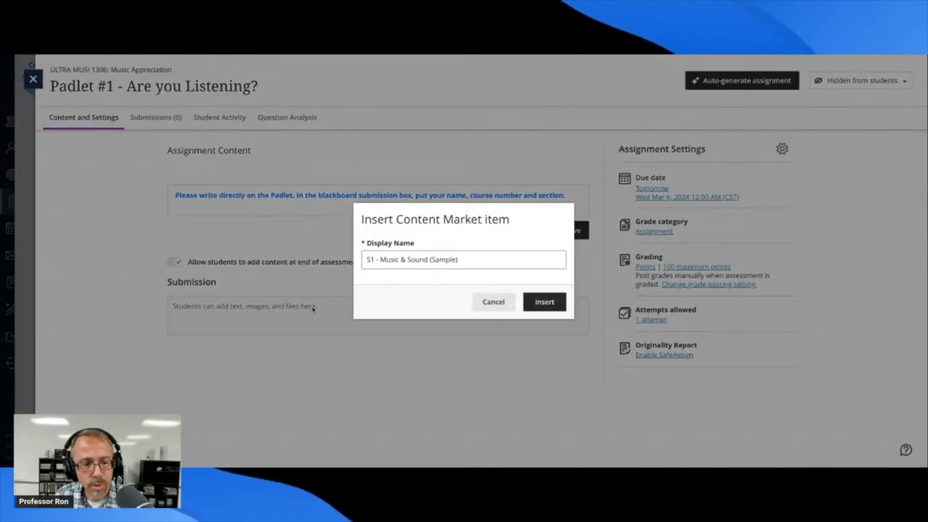
# Step: Set the Content Market item's display name to "Padlet #1 - Are you Listening?" and insert it into the text block
pyautogui.moveTo(458, 259); pyautogui.dragTo(354, 262)
pyautogui.press('BackSpace')
pyautogui.write('Padlet #1 - Are you Listening?')
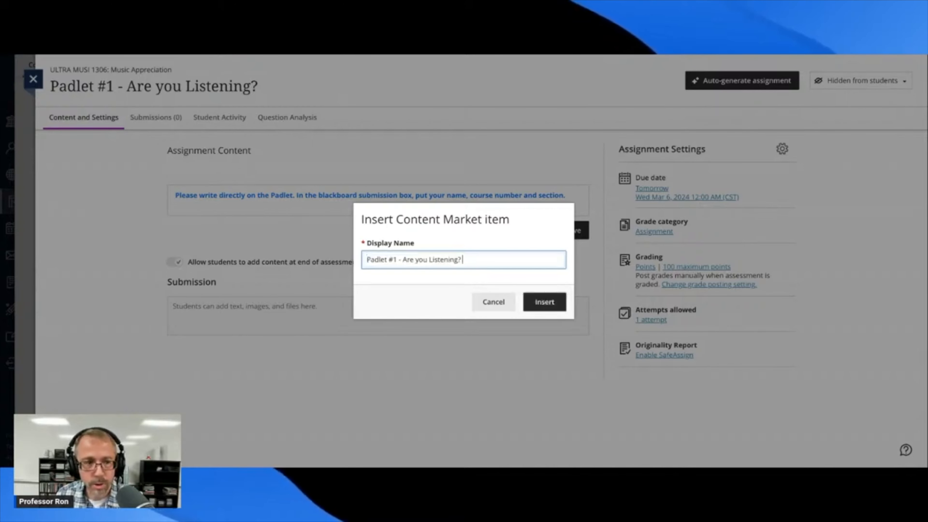
pyautogui.click(544, 302)
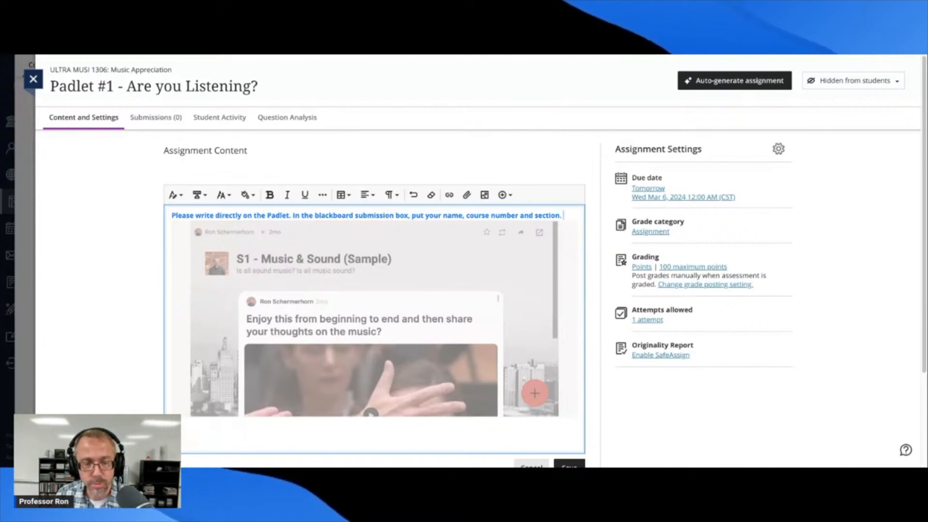
# Step: Add a blank line between the blue instruction and the embedded Padlet, and save the text block
pyautogui.press('Return')
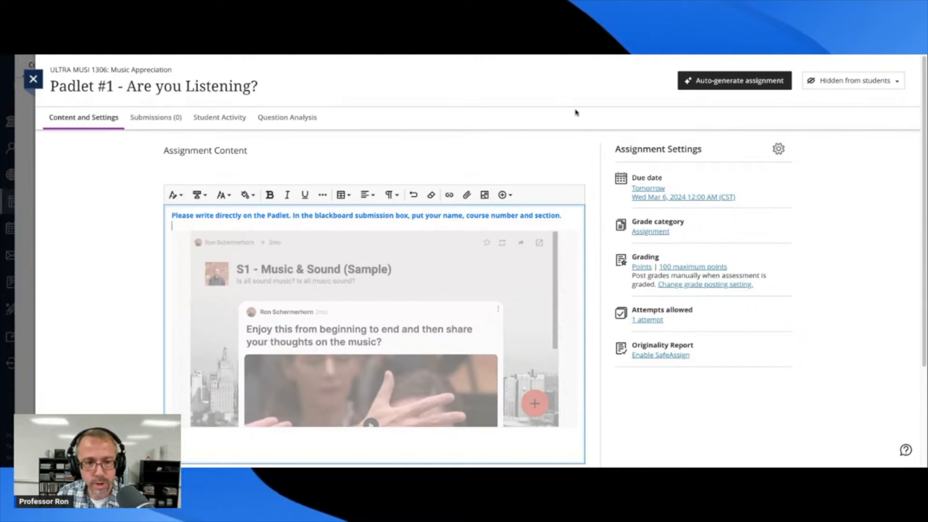
pyautogui.scroll(-2, 96, 180)
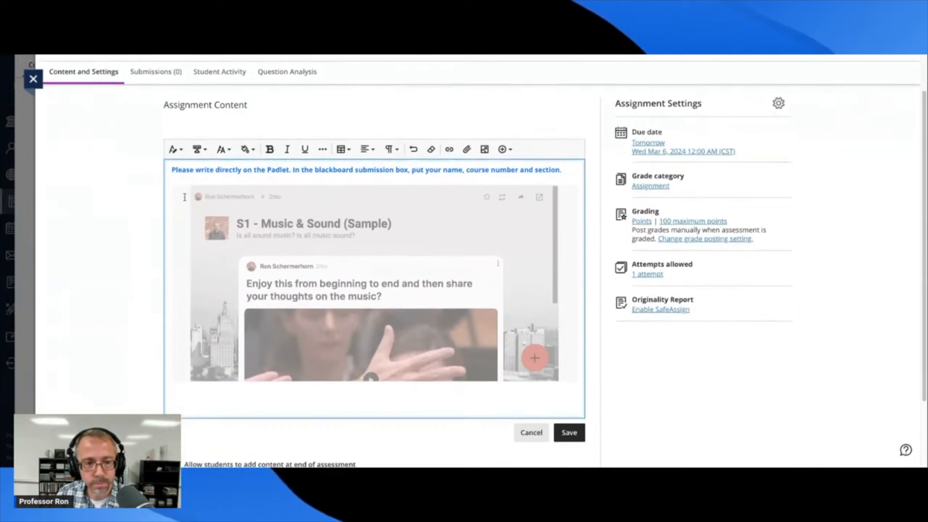
pyautogui.scroll(-1, 186, 195)
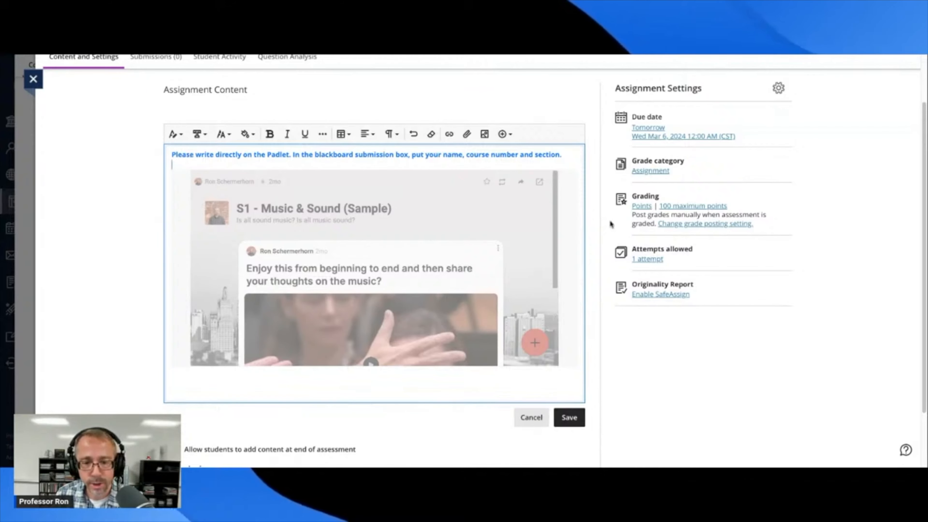
pyautogui.scroll(-2, 474, 220)
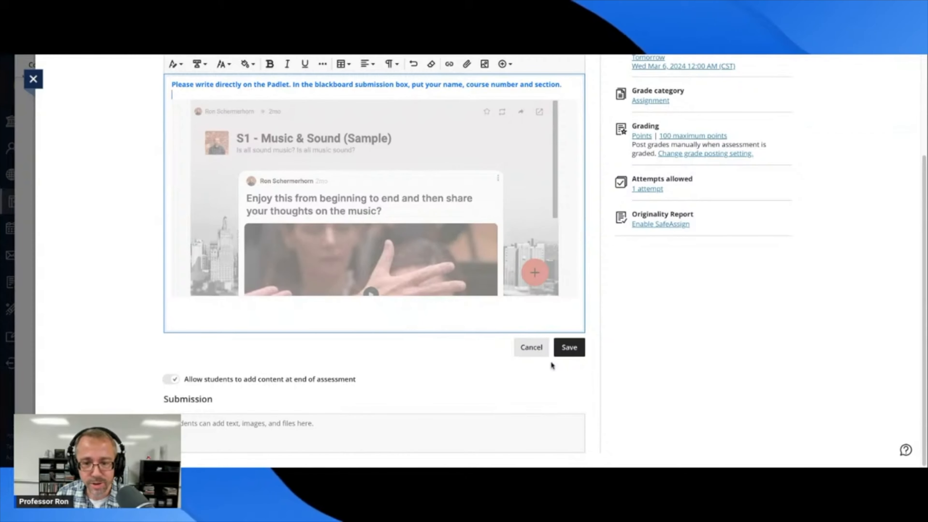
pyautogui.click(570, 351)
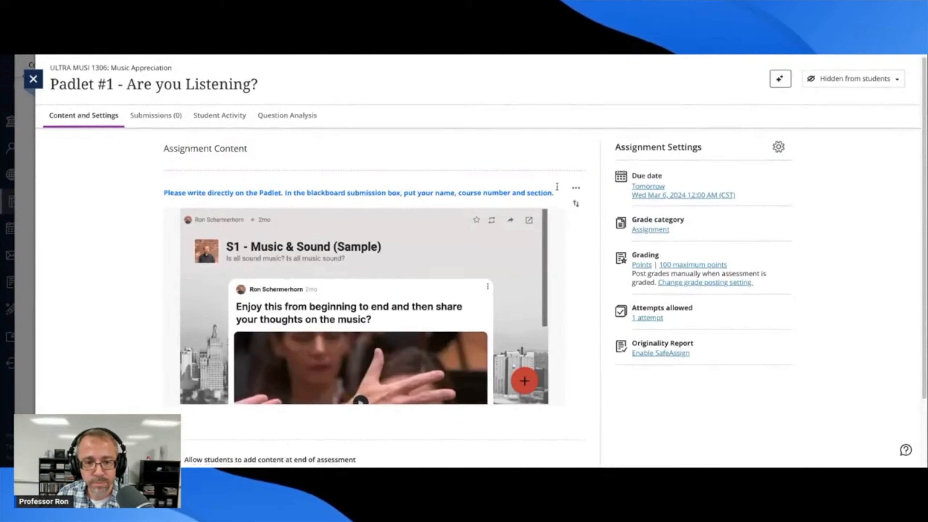
# Step: Set the assignment's due date to 3/26/24 at 11:00 PM
pyautogui.scroll(-2, 557, 186)
pyautogui.scroll(-2, 516, 251)
pyautogui.scroll(3, 551, 246)
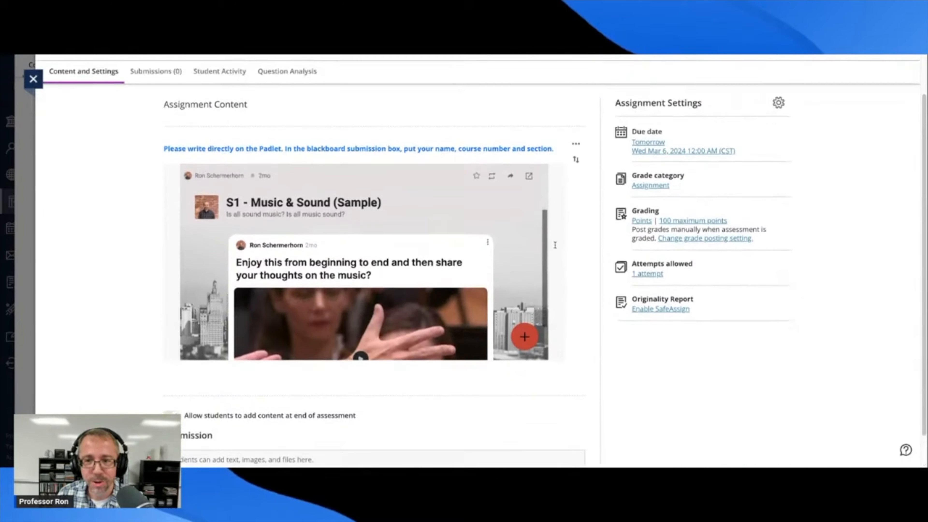
pyautogui.scroll(2, 555, 245)
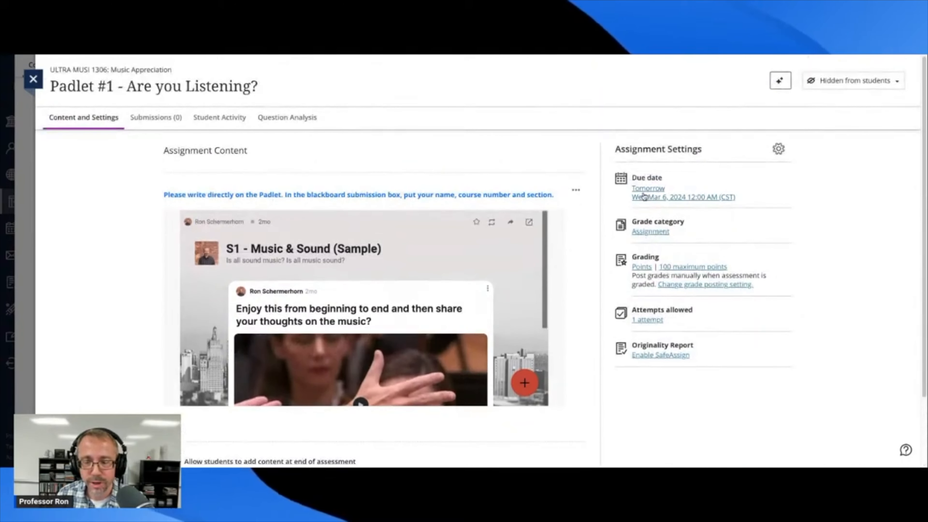
pyautogui.click(644, 197)
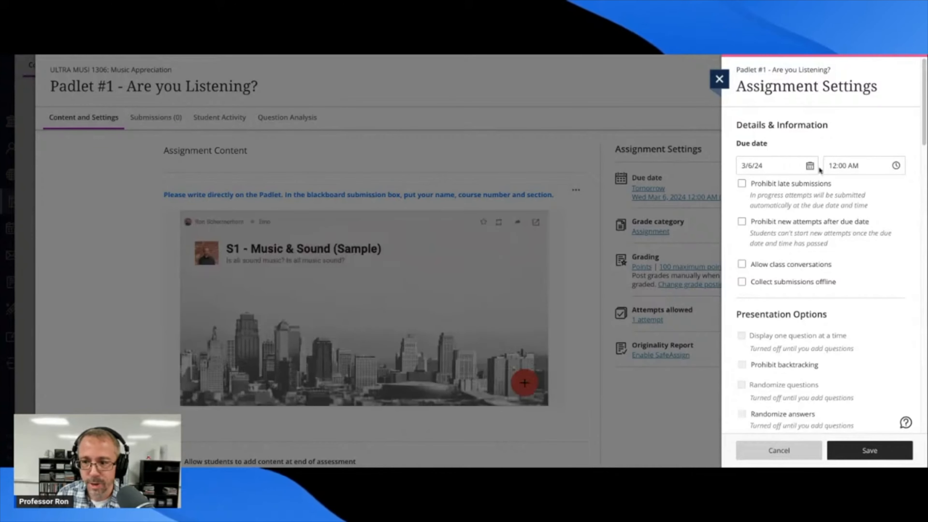
pyautogui.click(811, 166)
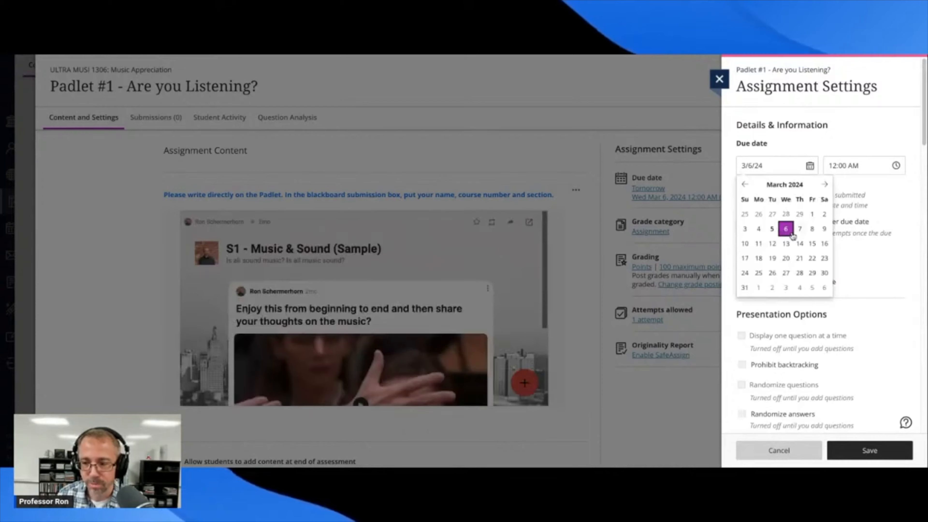
pyautogui.click(770, 273)
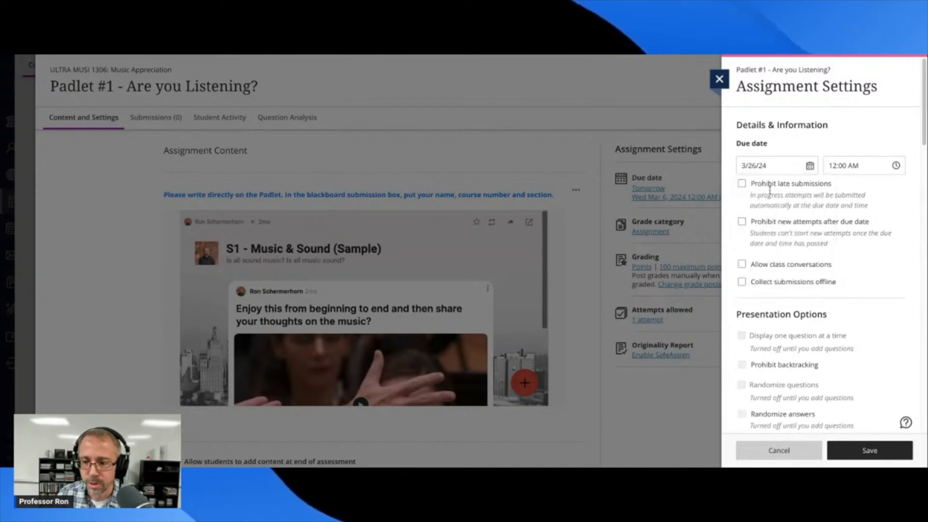
pyautogui.click(868, 165)
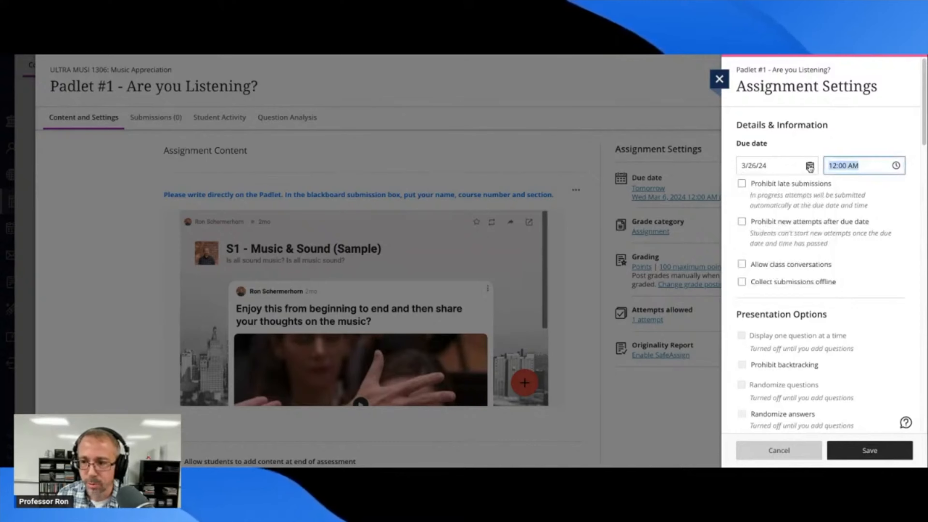
pyautogui.press('BackSpace')
pyautogui.write('11')
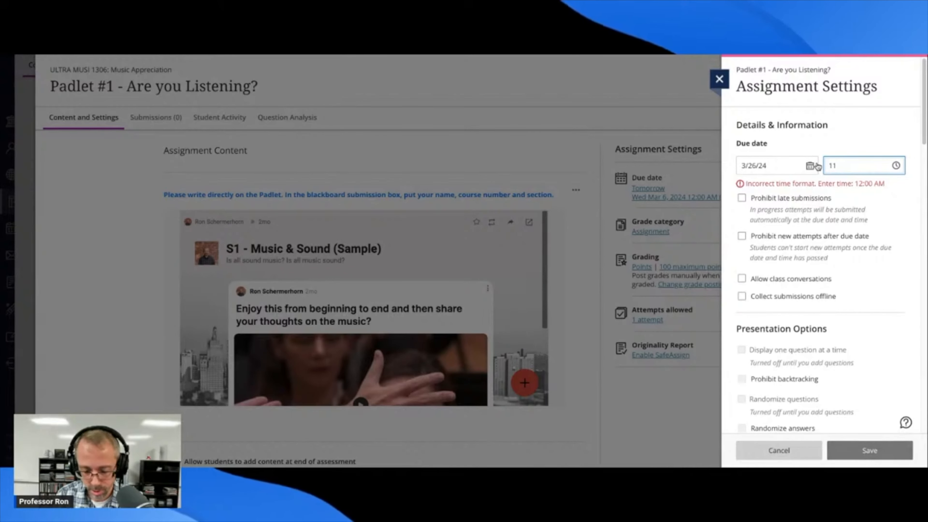
pyautogui.write(':00')
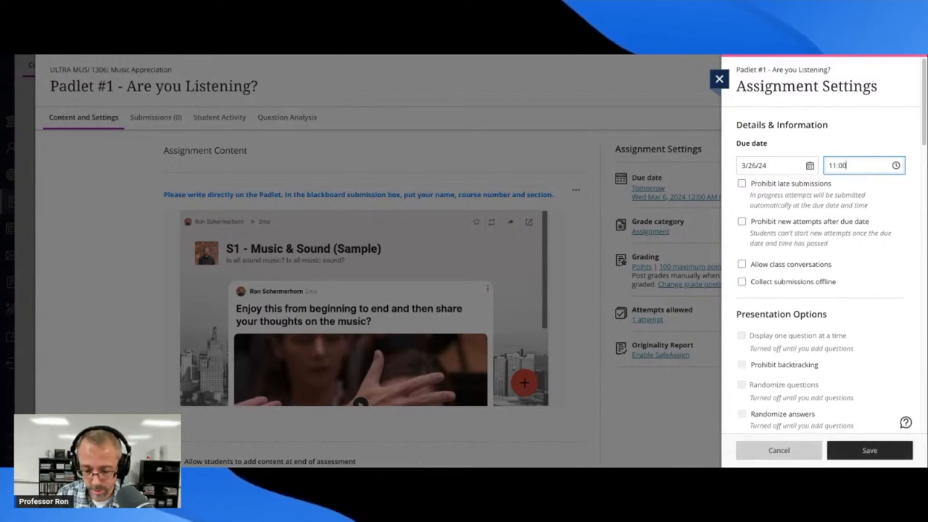
pyautogui.write(' PM')
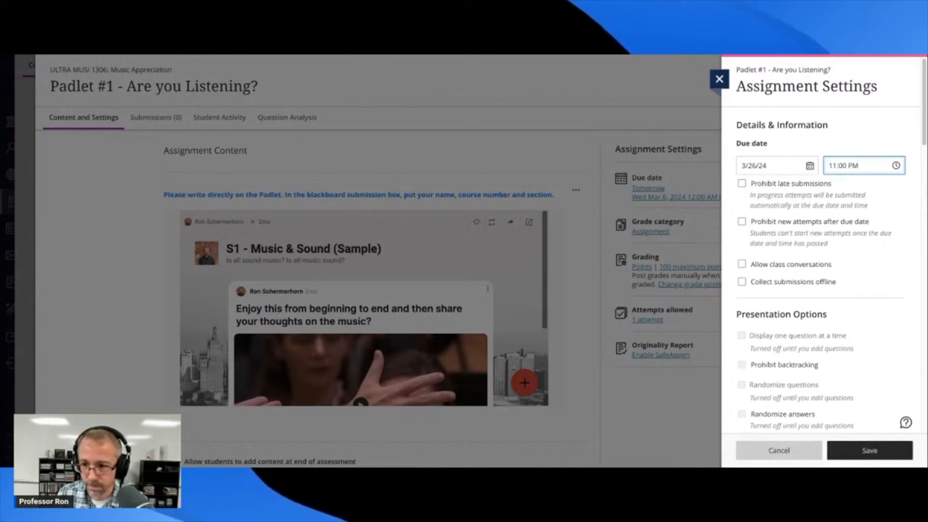
# Step: Prohibit late submissions for the assignment
pyautogui.click(800, 223)
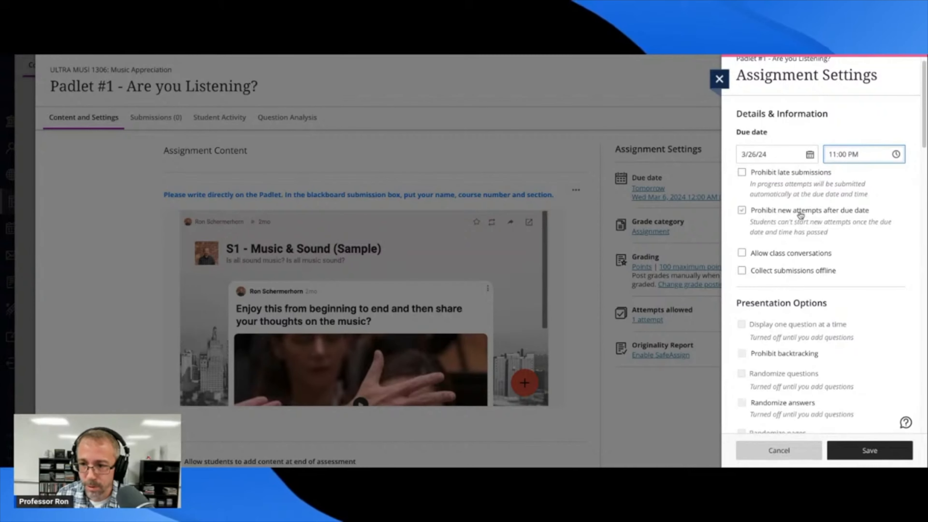
pyautogui.scroll(-1, 789, 192)
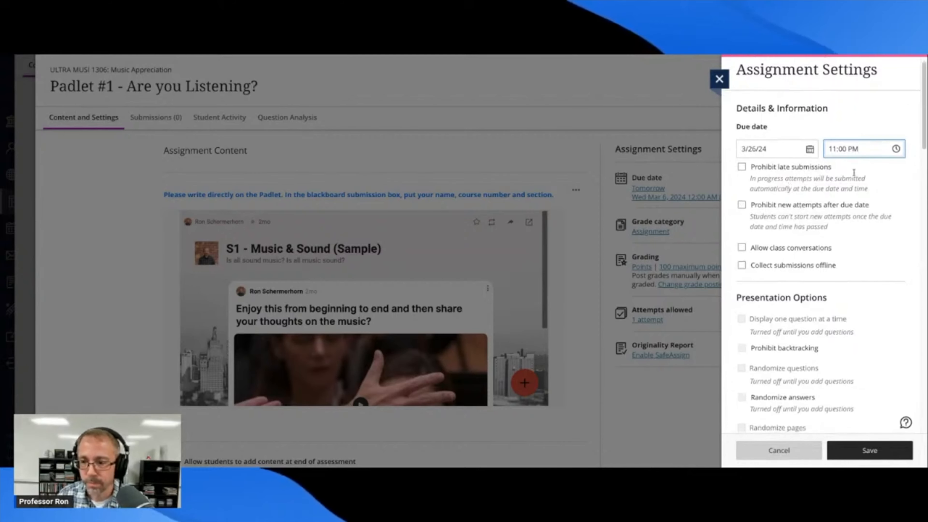
pyautogui.click(742, 168)
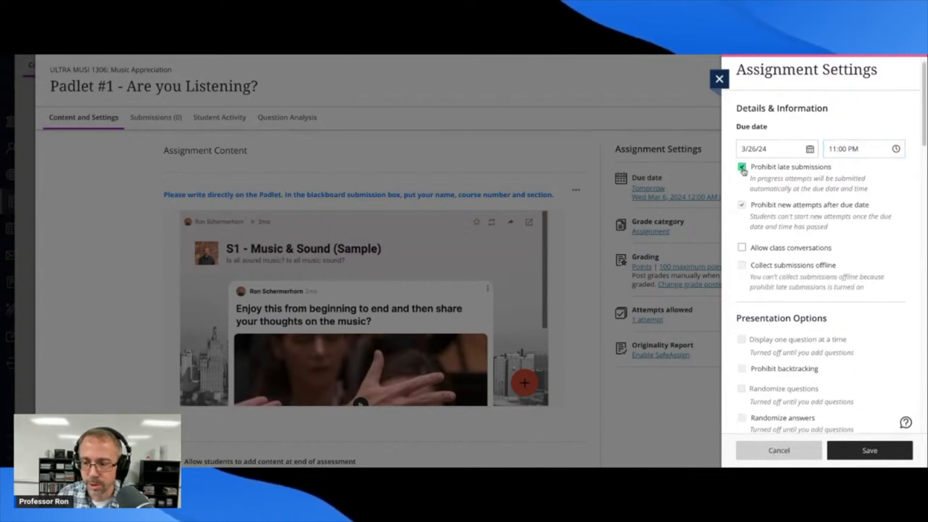
# Step: Configure grading with 2 attempts allowed, the attempt with highest grade counted, and Percentage as the grading schema
pyautogui.scroll(-3, 811, 179)
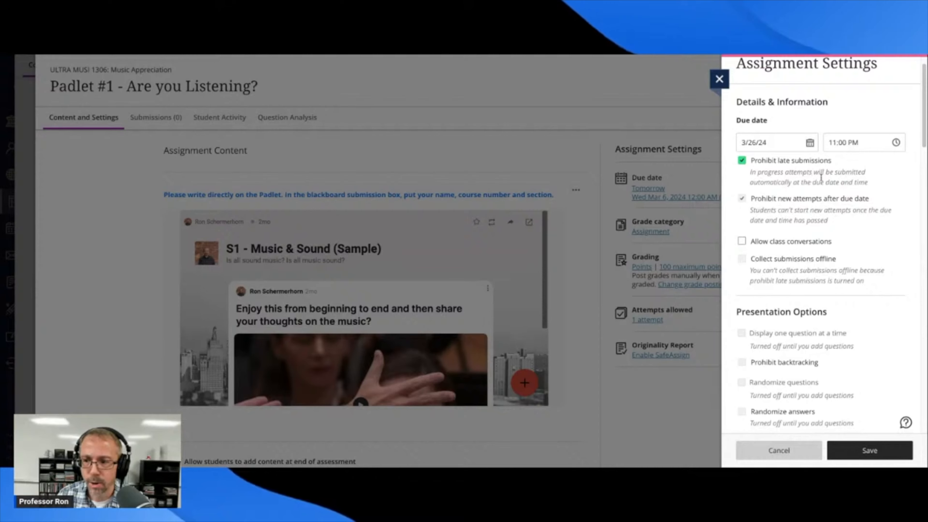
pyautogui.scroll(-5, 839, 177)
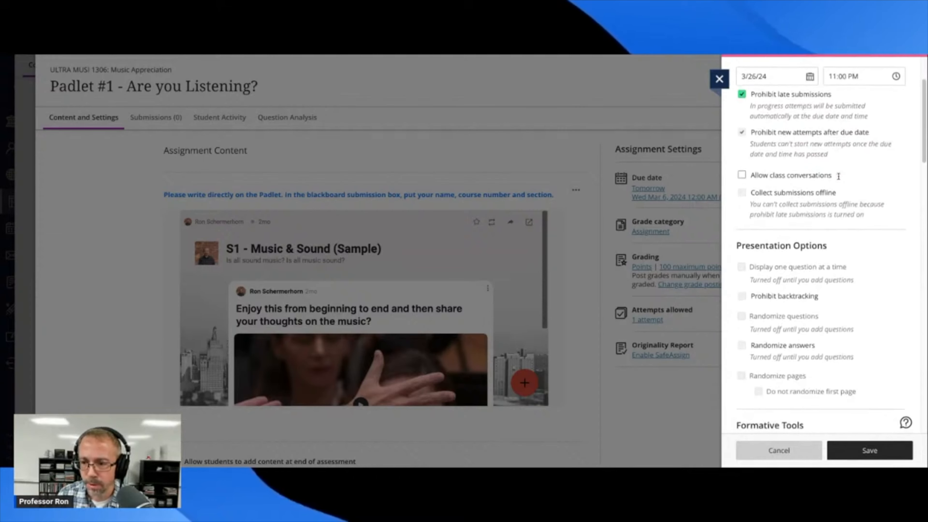
pyautogui.scroll(-15, 824, 245)
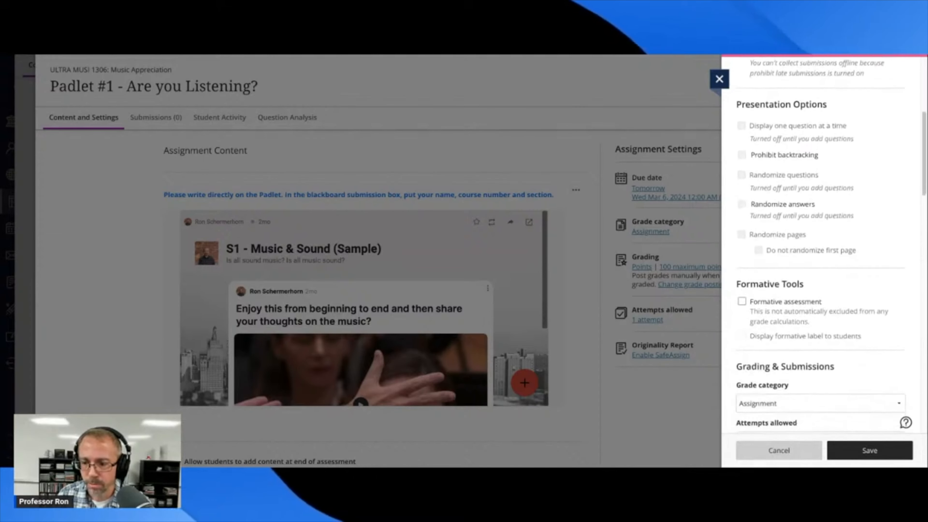
pyautogui.scroll(-2, 830, 245)
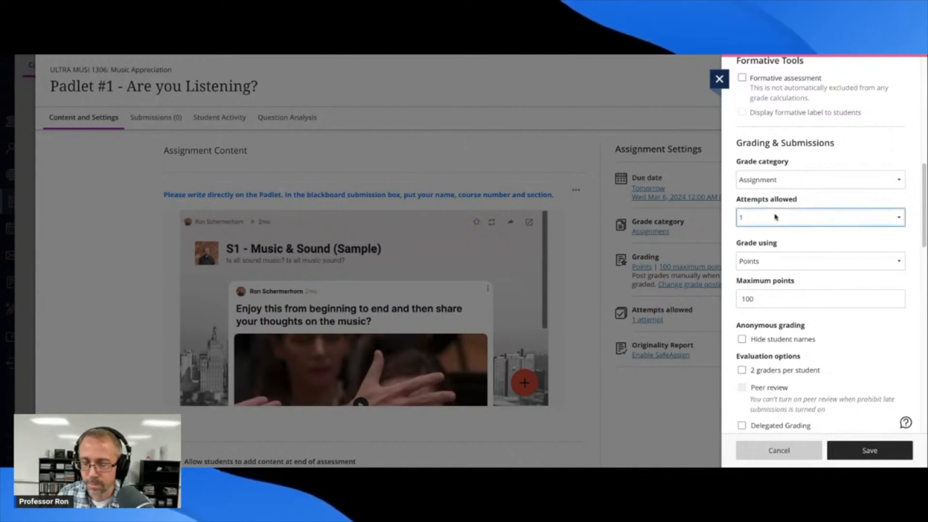
pyautogui.click(762, 231)
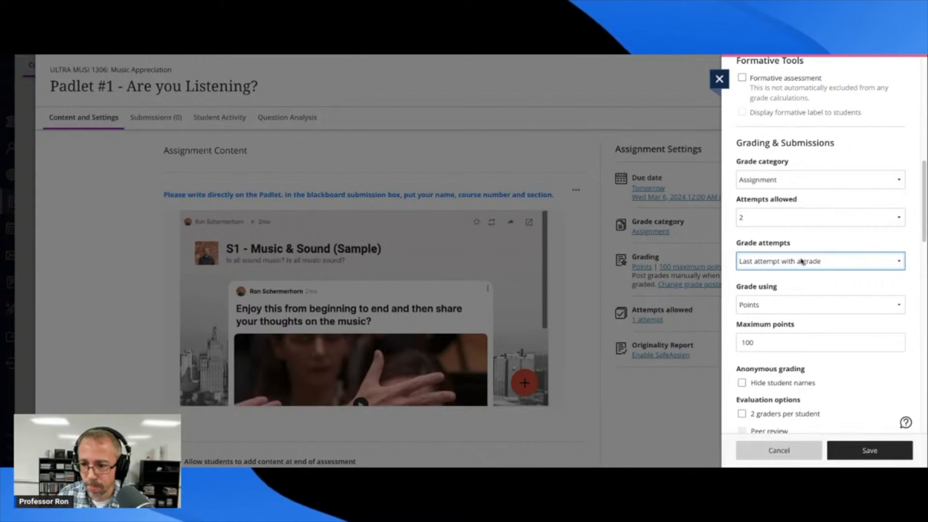
pyautogui.click(782, 257)
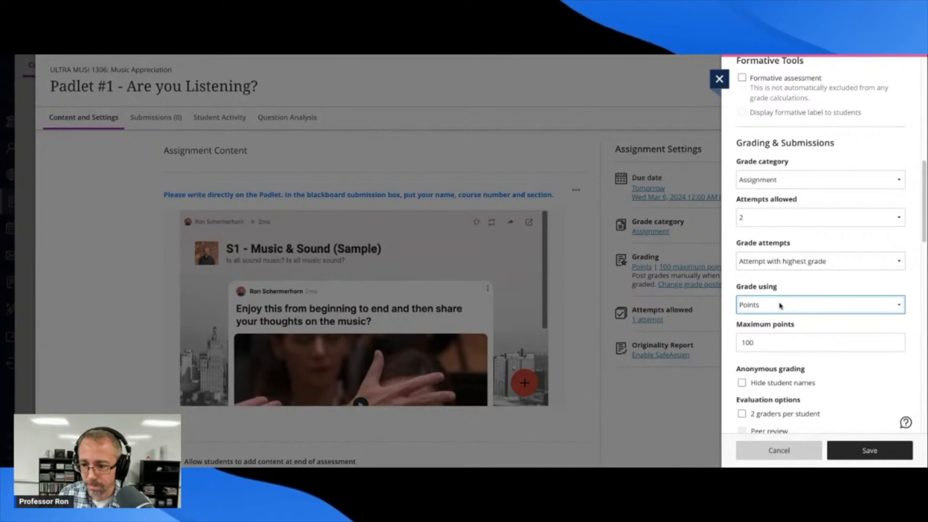
pyautogui.click(790, 219)
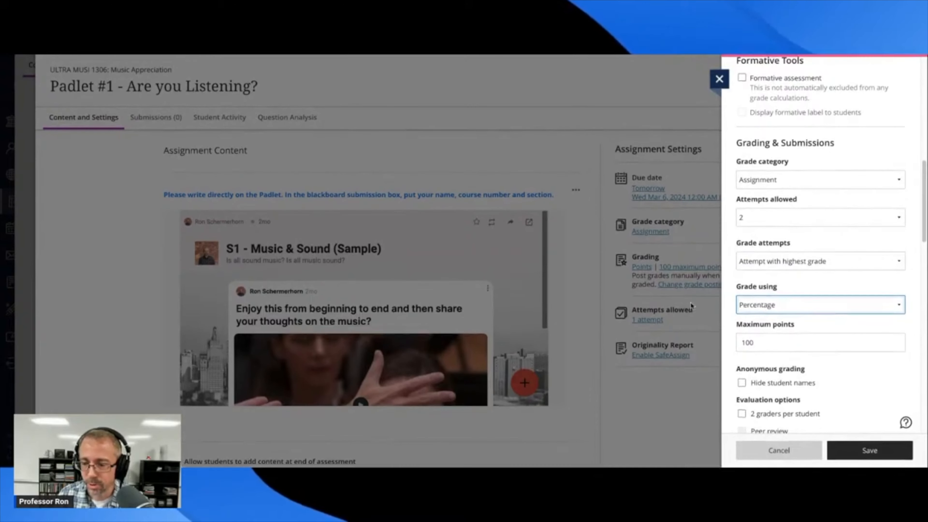
# Step: Set the assignment description to "Padlet #1 - Are you Listening? Is all sound music? Is all music sound?" and save the settings
pyautogui.scroll(-3, 778, 348)
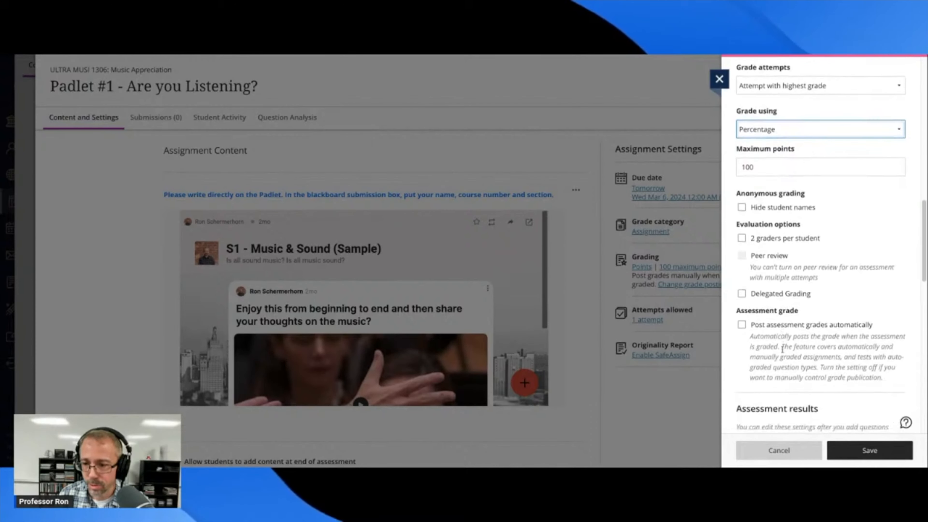
pyautogui.scroll(-3, 787, 329)
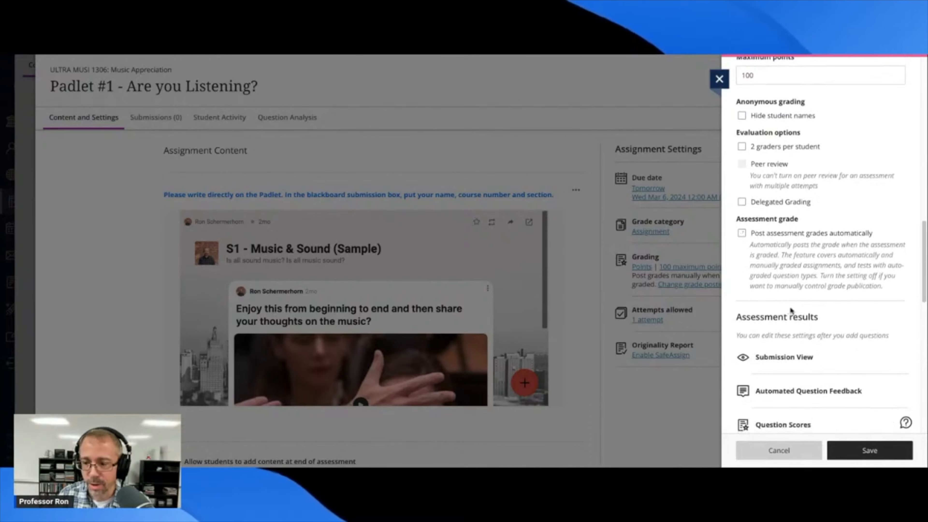
pyautogui.scroll(-8, 791, 309)
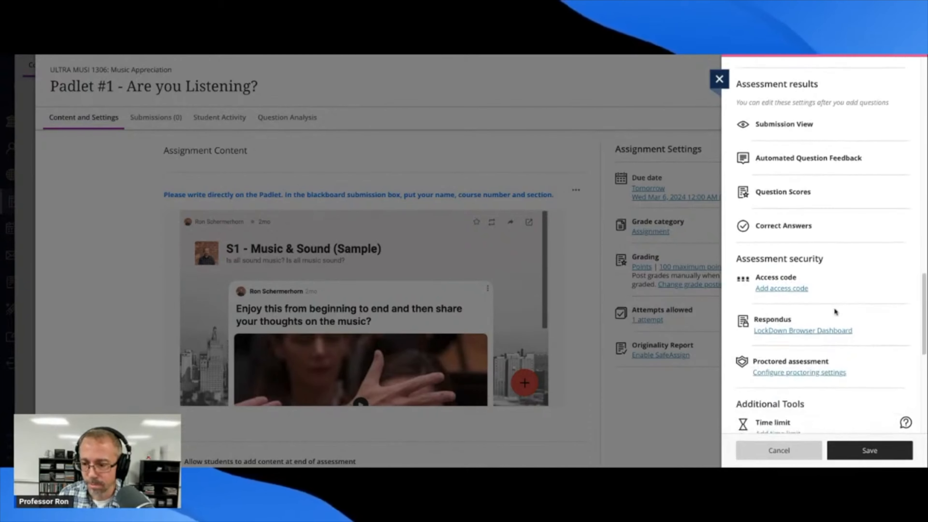
pyautogui.scroll(-5, 834, 311)
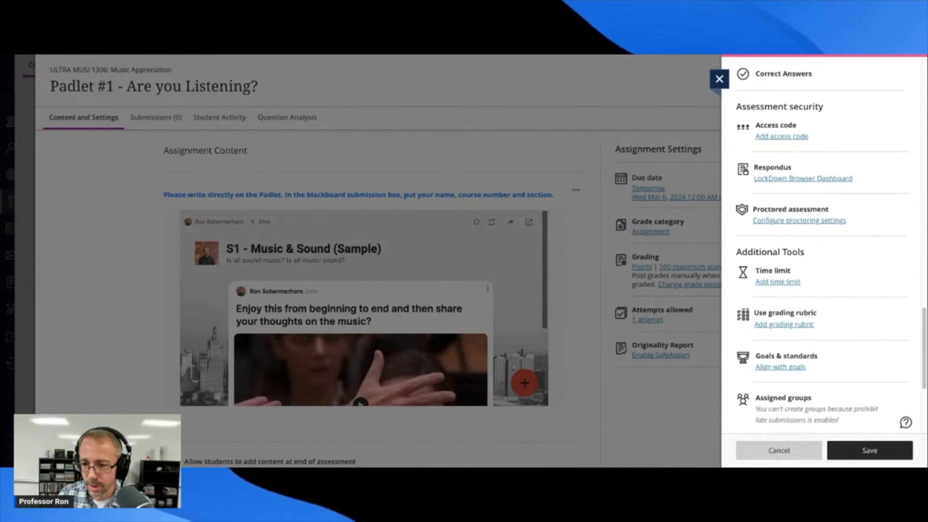
pyautogui.scroll(-5, 823, 256)
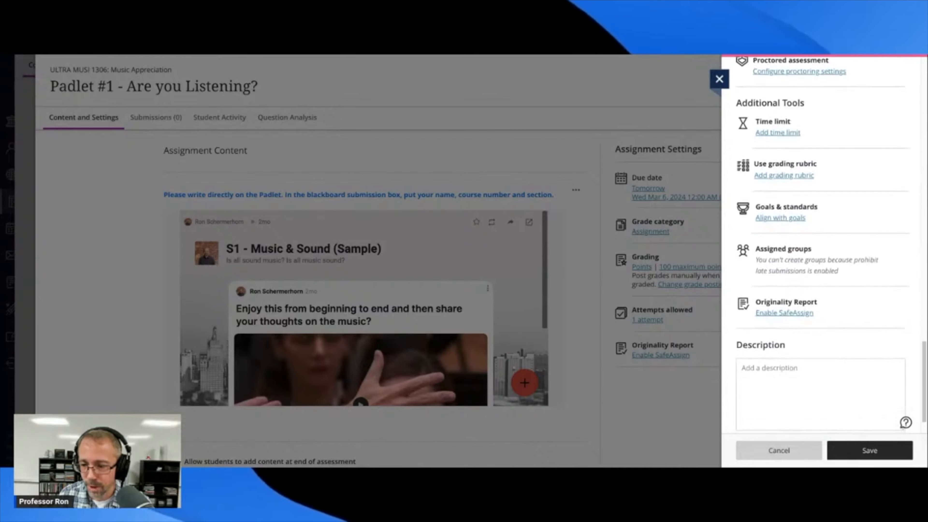
pyautogui.scroll(-1, 822, 256)
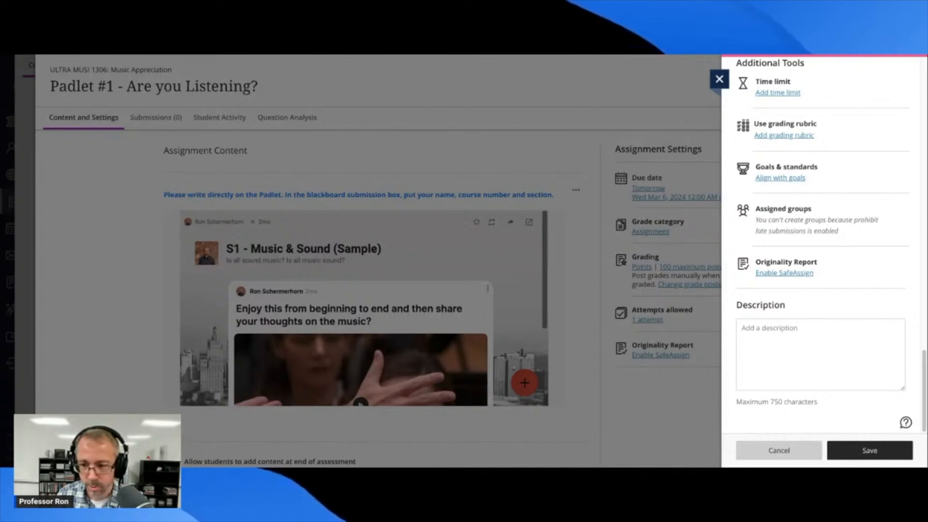
pyautogui.click(820, 354)
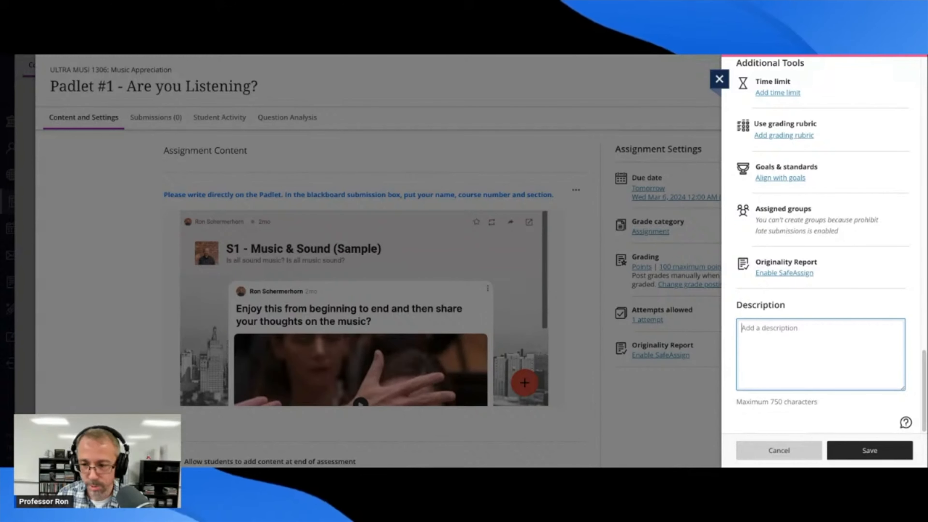
pyautogui.write('Padlet #1 - Are you Listening? Is all sound music? Is all music sound?')
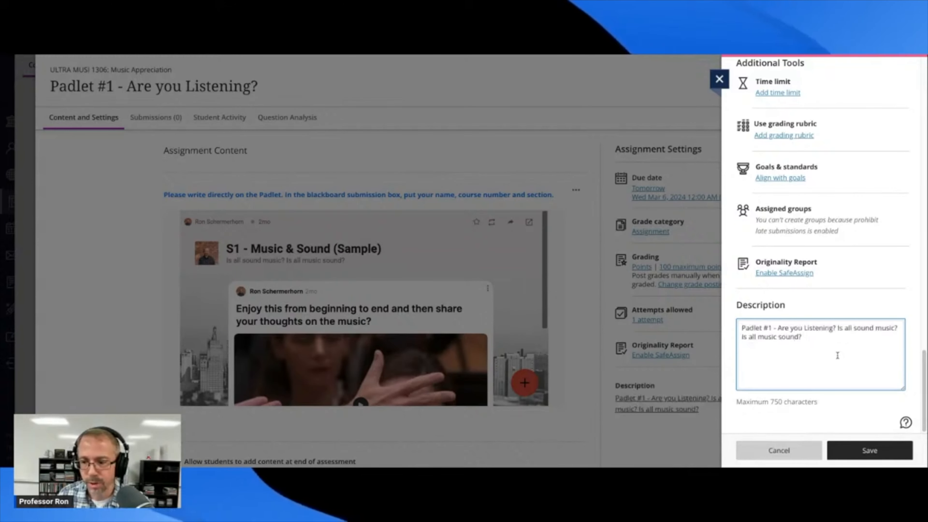
pyautogui.click(859, 452)
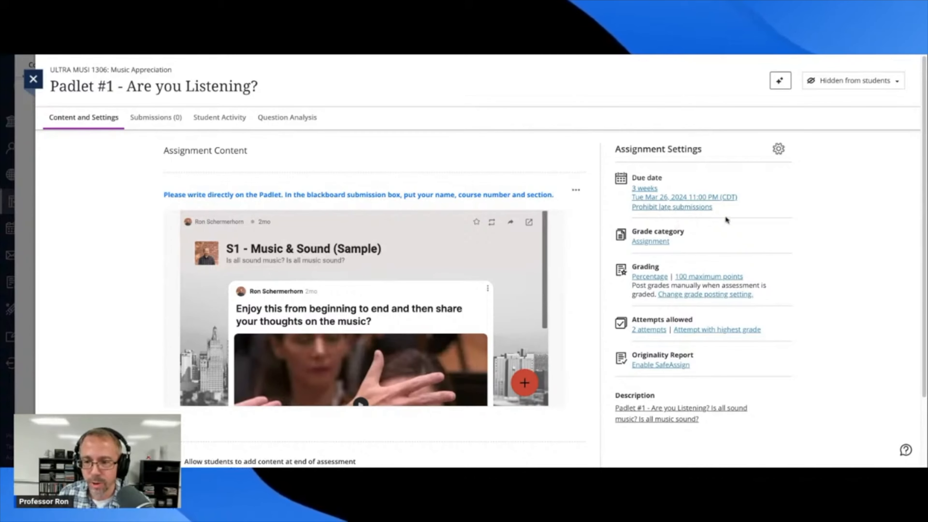
# Step: Review the assignment's content and its summary of due date, grading, attempts and description
pyautogui.scroll(-2, 725, 215)
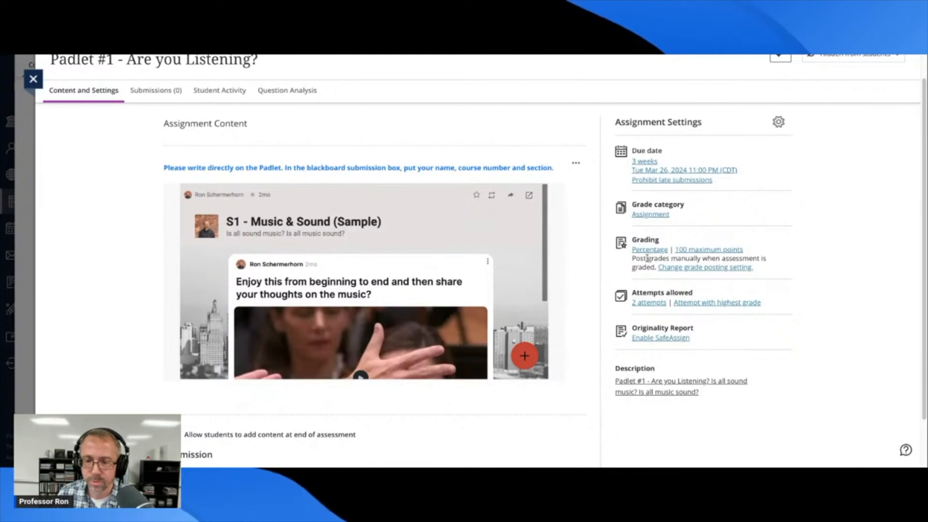
pyautogui.scroll(-1, 766, 254)
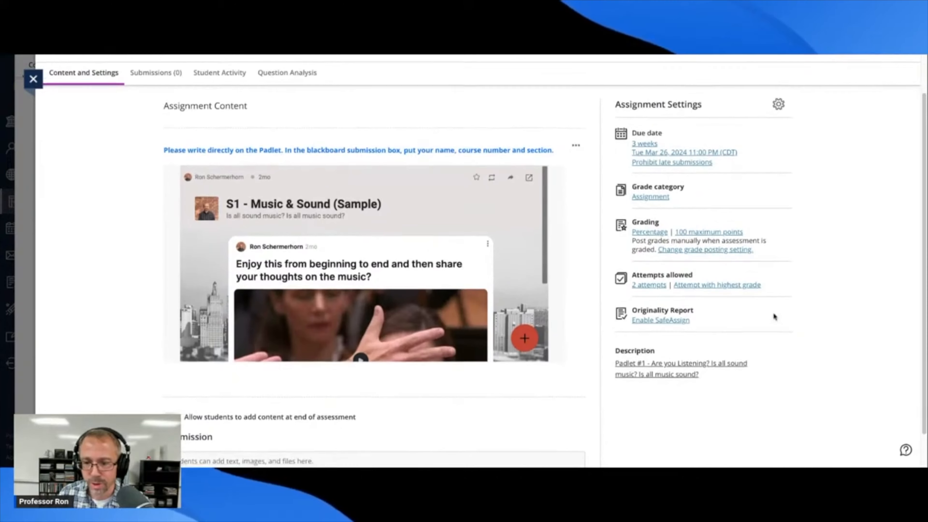
pyautogui.scroll(-2, 788, 305)
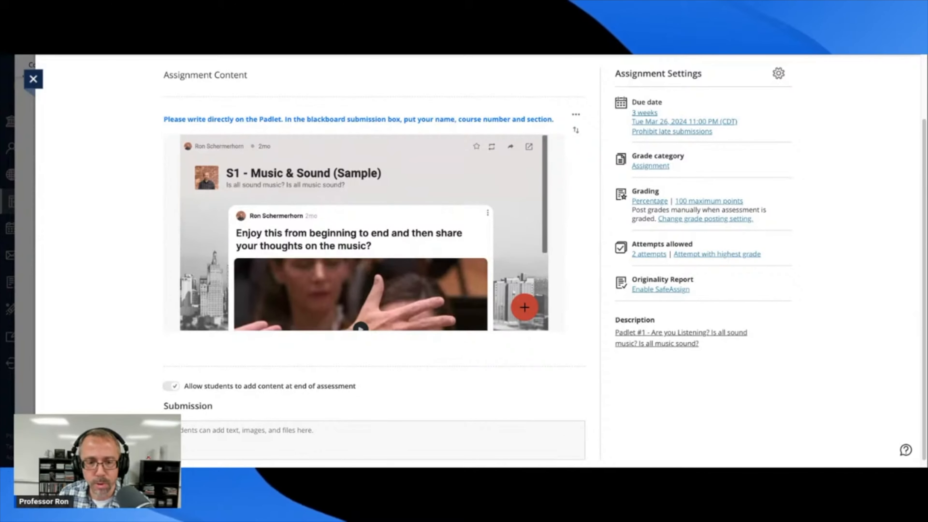
pyautogui.scroll(-2, 361, 233)
pyautogui.scroll(2, 362, 233)
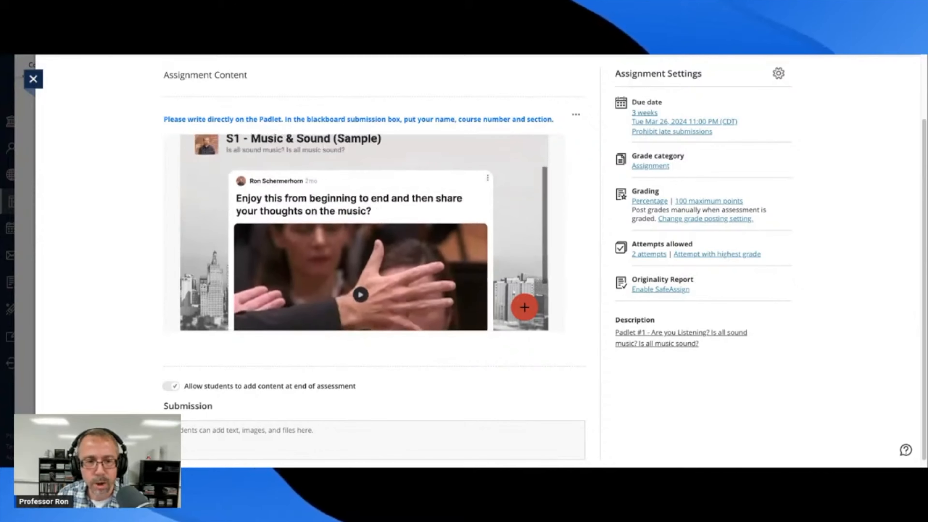
pyautogui.scroll(2, 514, 285)
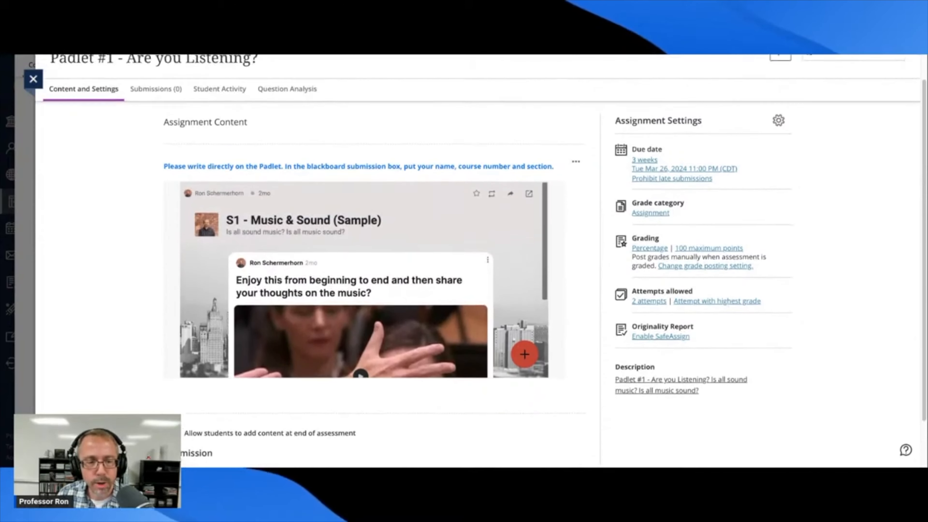
pyautogui.scroll(-2, 514, 286)
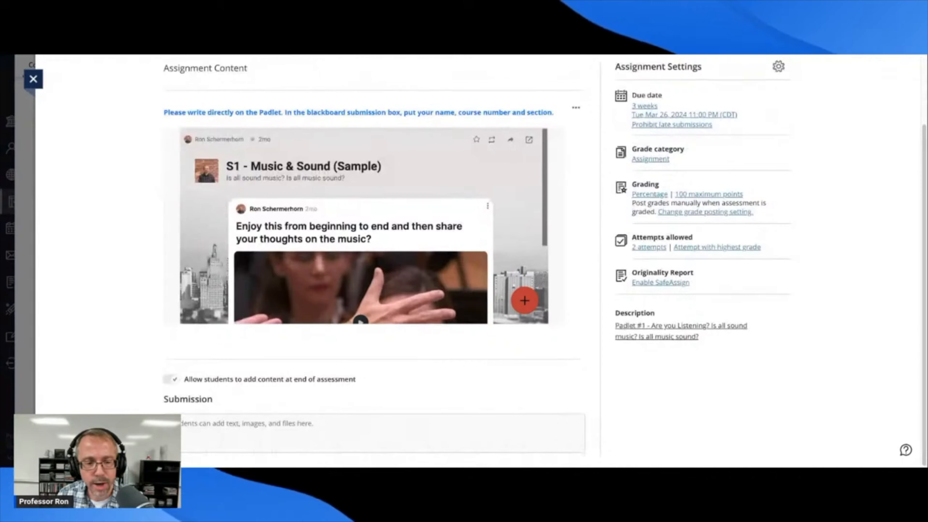
# Step: Add a new text block below the embedded Padlet, before the student submission area
pyautogui.moveTo(379, 366)
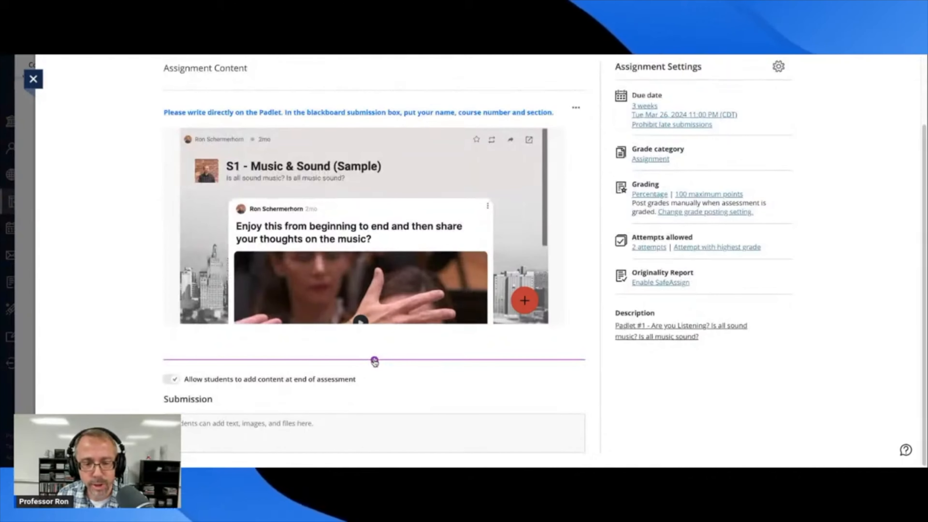
pyautogui.click(373, 361)
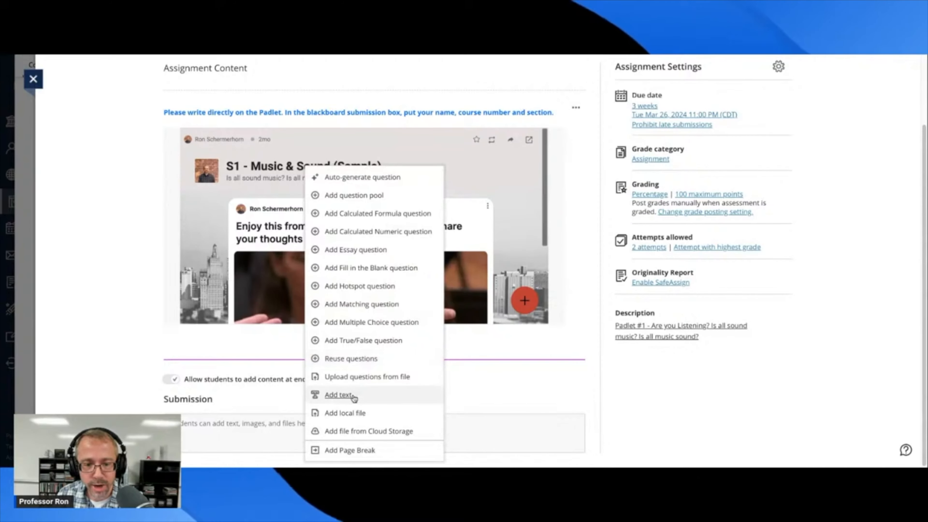
pyautogui.click(338, 395)
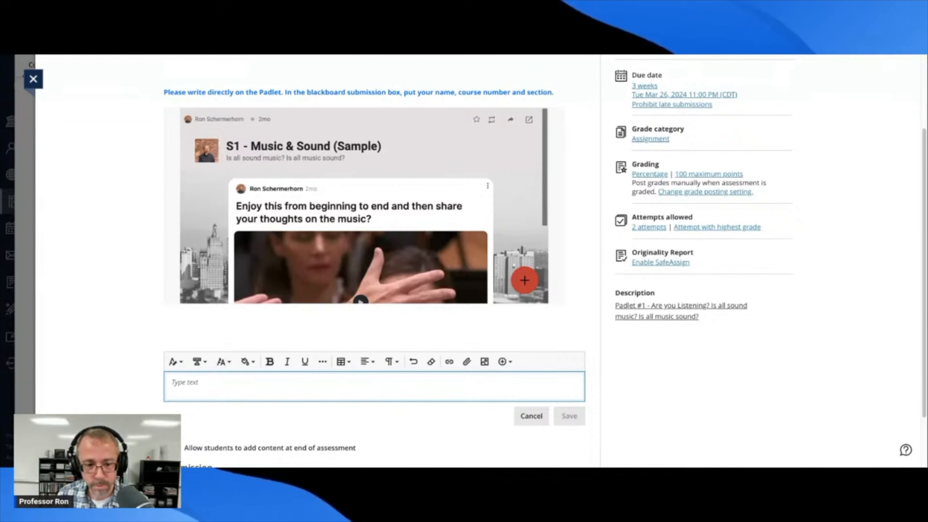
pyautogui.write('padlet assignments.')
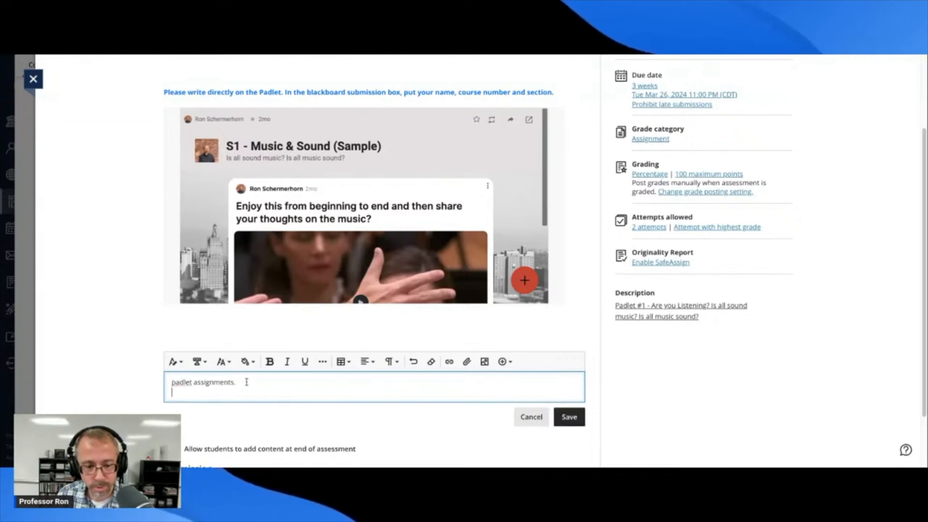
pyautogui.scroll(1, 248, 382)
pyautogui.scroll(1, 248, 383)
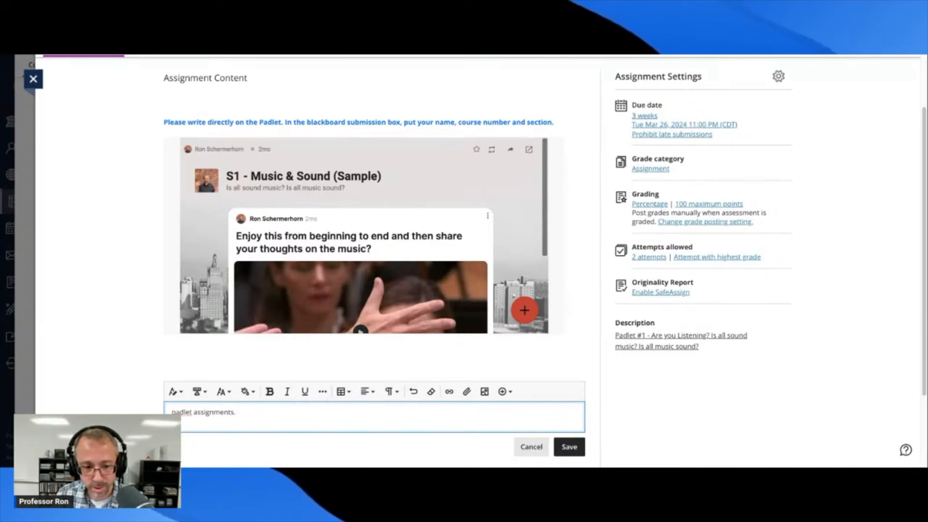
pyautogui.moveTo(236, 412); pyautogui.dragTo(166, 410)
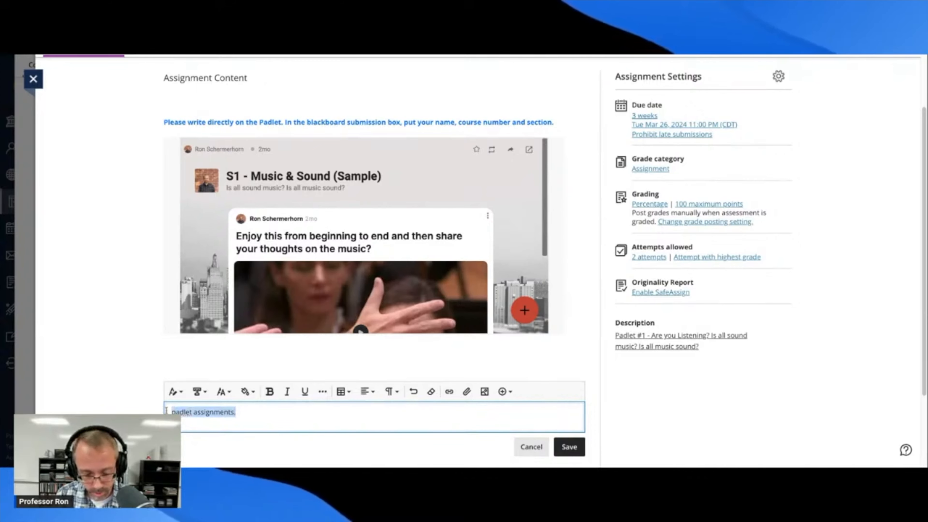
pyautogui.press('BackSpace')
# Step: Enter "Please watch the entire video and follow the instructions to complete all of your padlet assignments." as a blue subheader
pyautogui.write('Please watch the entire video and follow the instructions to complete all of your padlet assignments.')
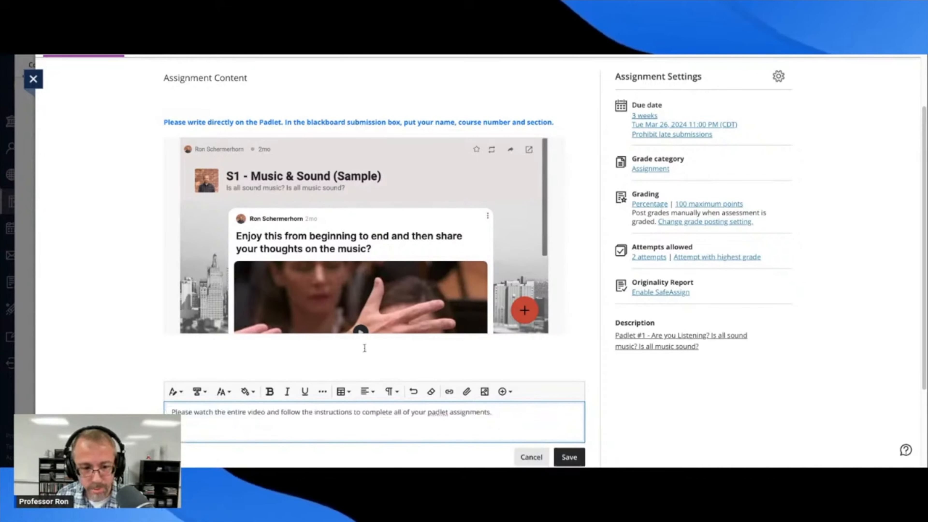
pyautogui.moveTo(497, 408); pyautogui.dragTo(169, 406)
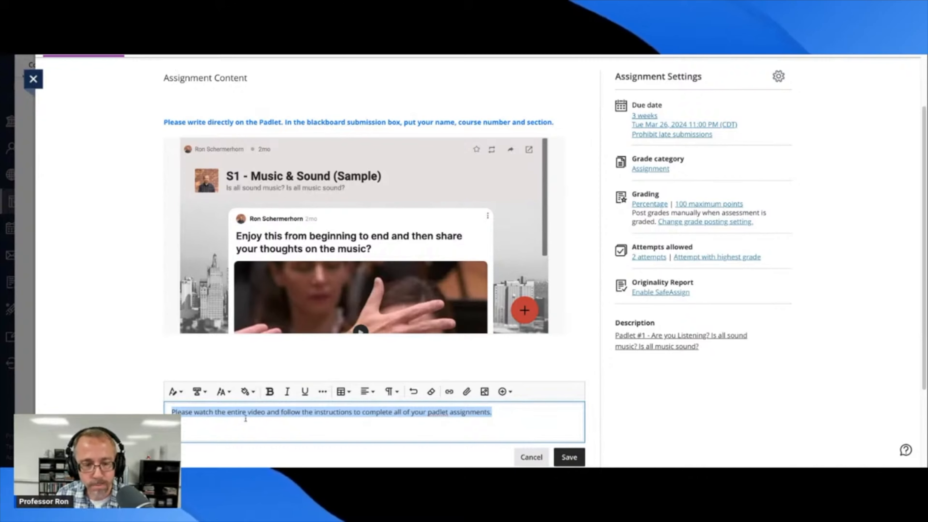
pyautogui.click(250, 393)
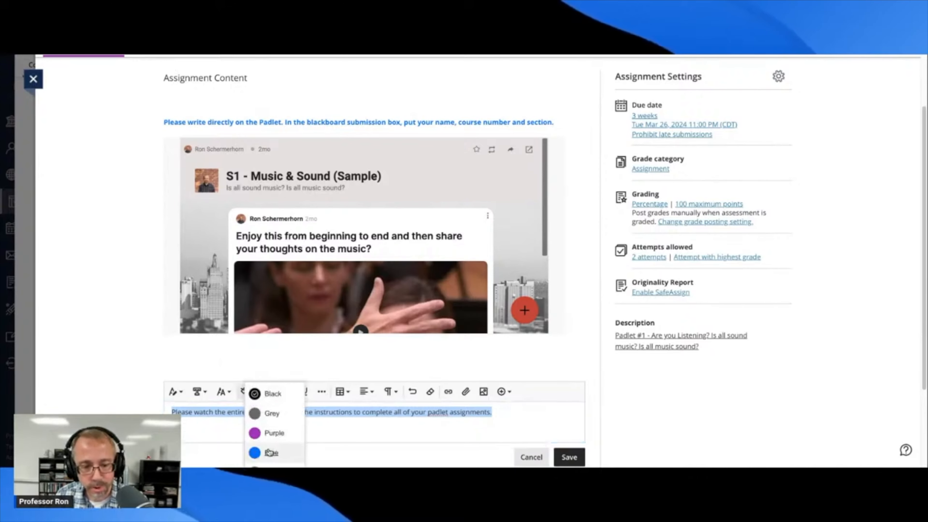
pyautogui.click(268, 452)
pyautogui.click(181, 393)
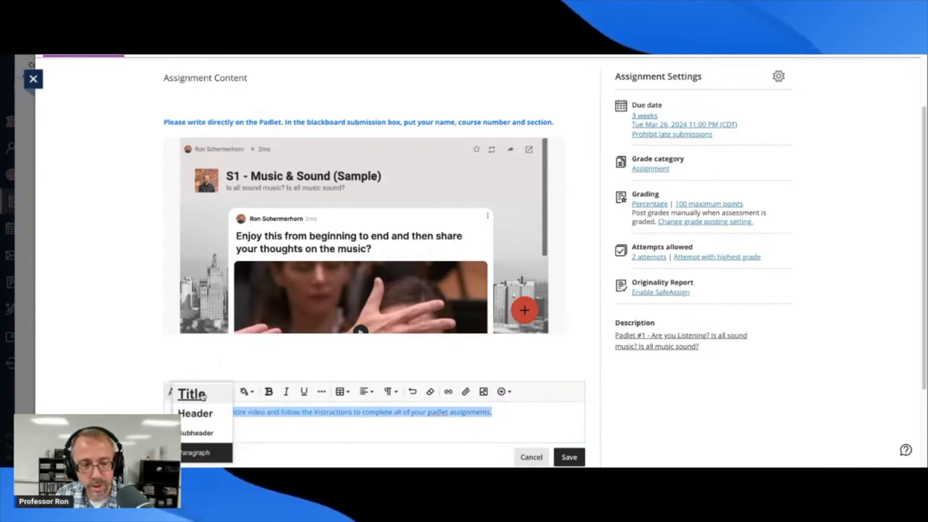
pyautogui.click(201, 422)
# Step: Search YouTube for "Padlet Hacks" and insert the video "Padlet Hacks: Unleash Your Productivity Potential like a Pro! #padlet" below the instruction
pyautogui.scroll(-2, 462, 409)
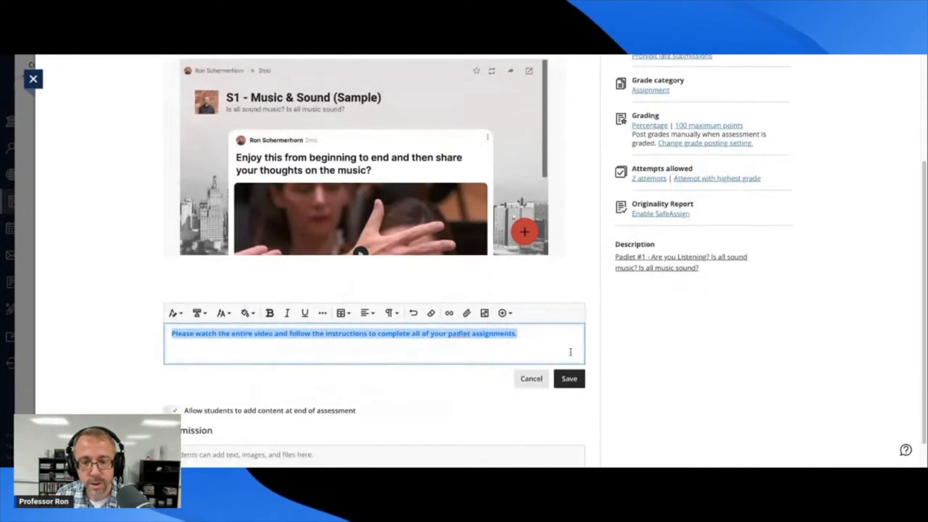
pyautogui.click(545, 336)
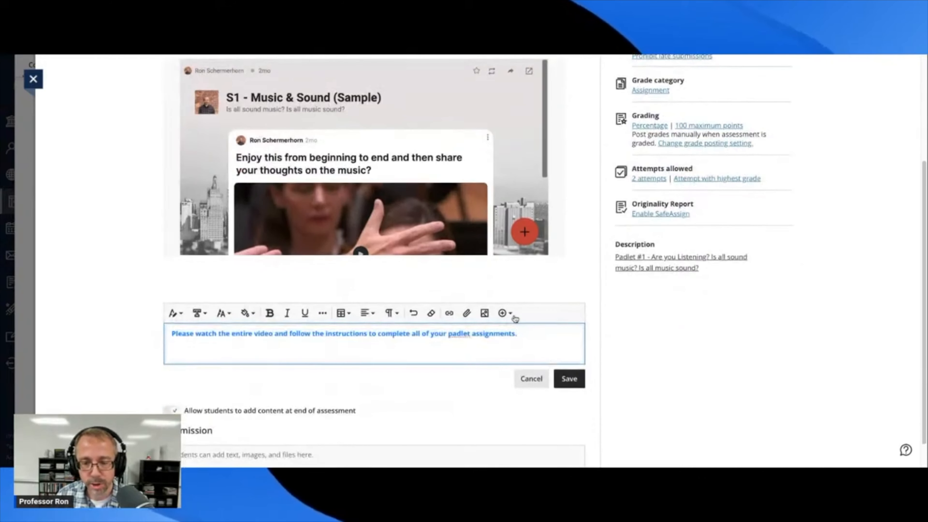
pyautogui.click(505, 313)
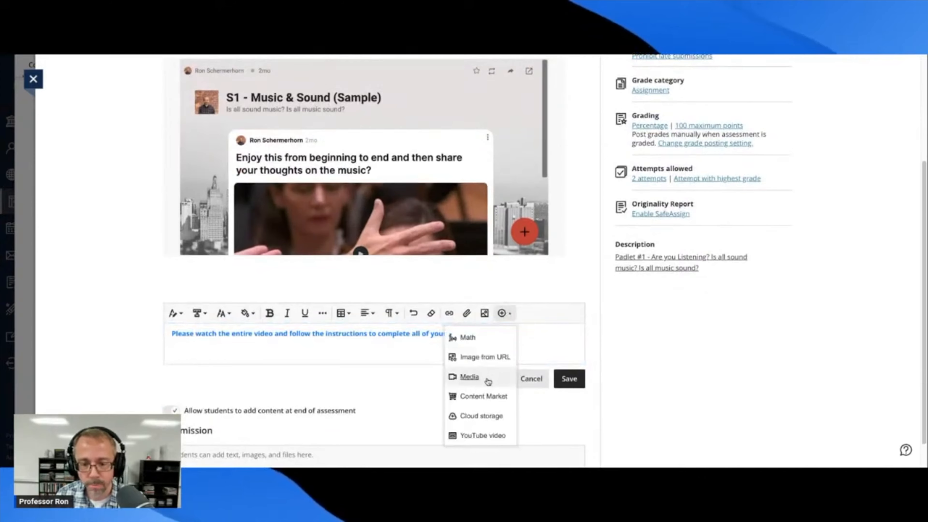
pyautogui.click(469, 438)
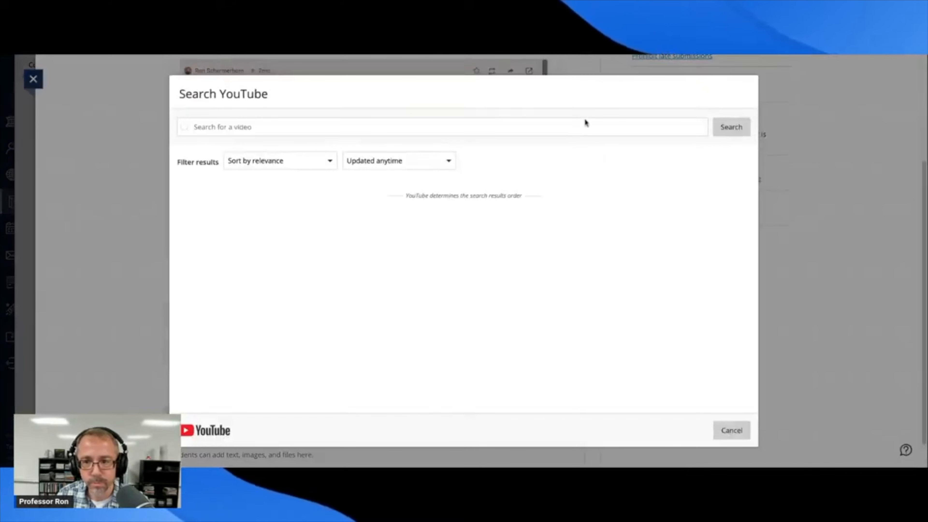
pyautogui.click(329, 128)
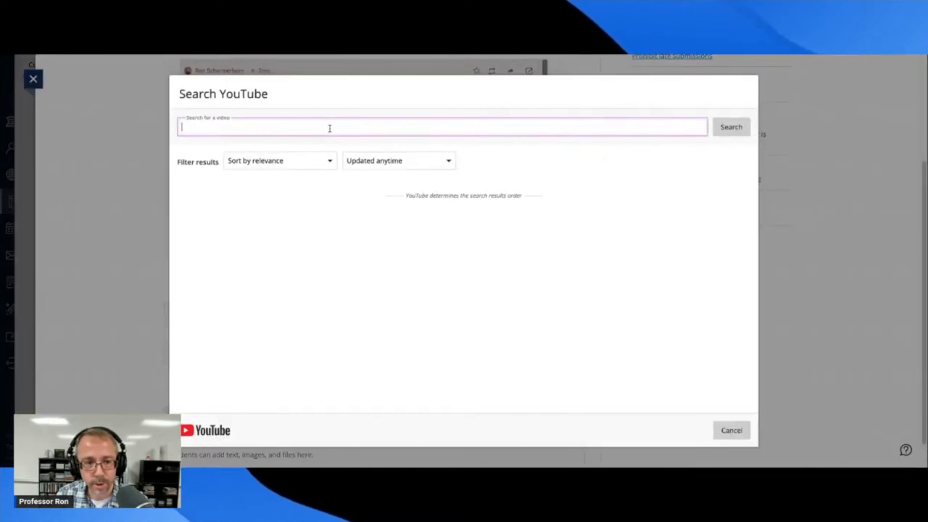
pyautogui.write('Padlet ')
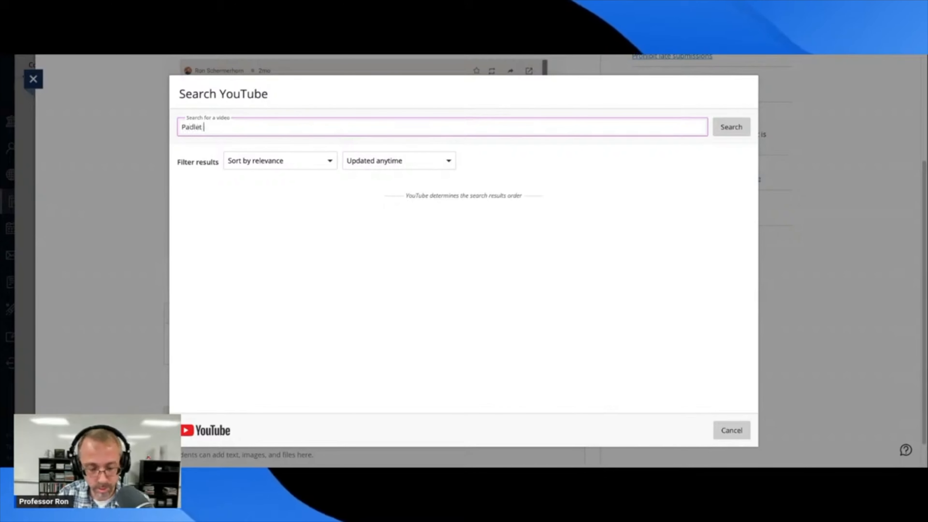
pyautogui.write('Hacks')
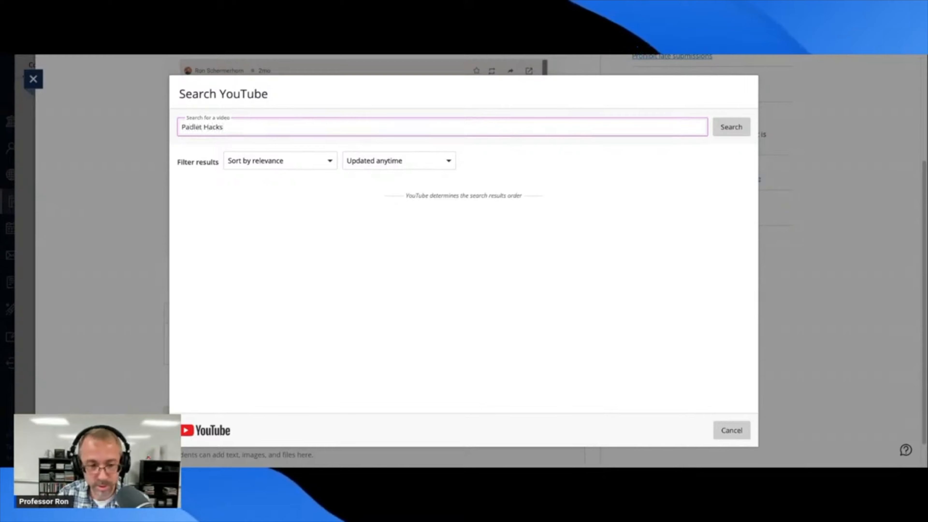
pyautogui.press('Return')
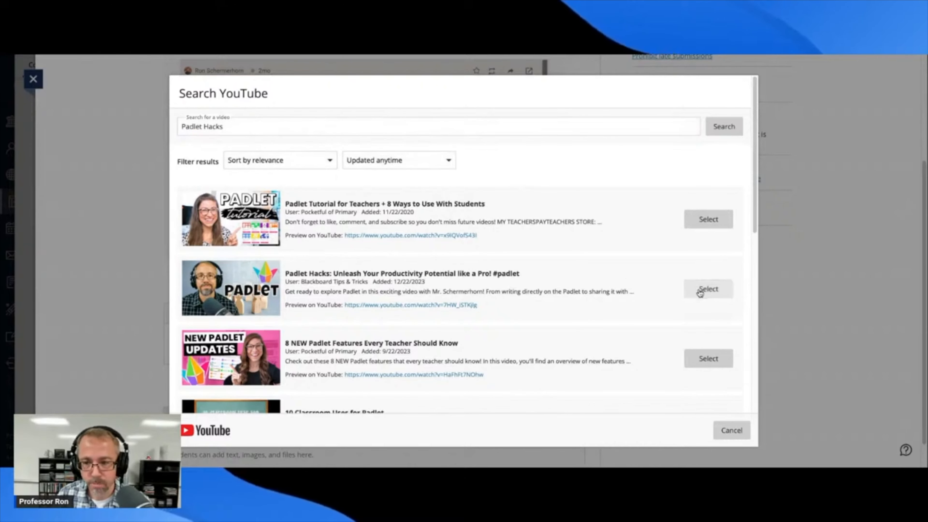
pyautogui.click(700, 289)
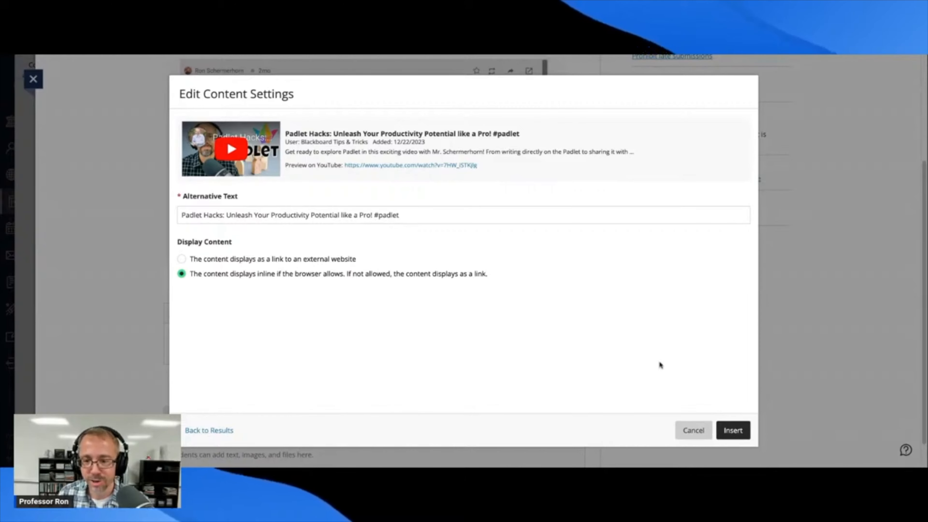
pyautogui.click(733, 430)
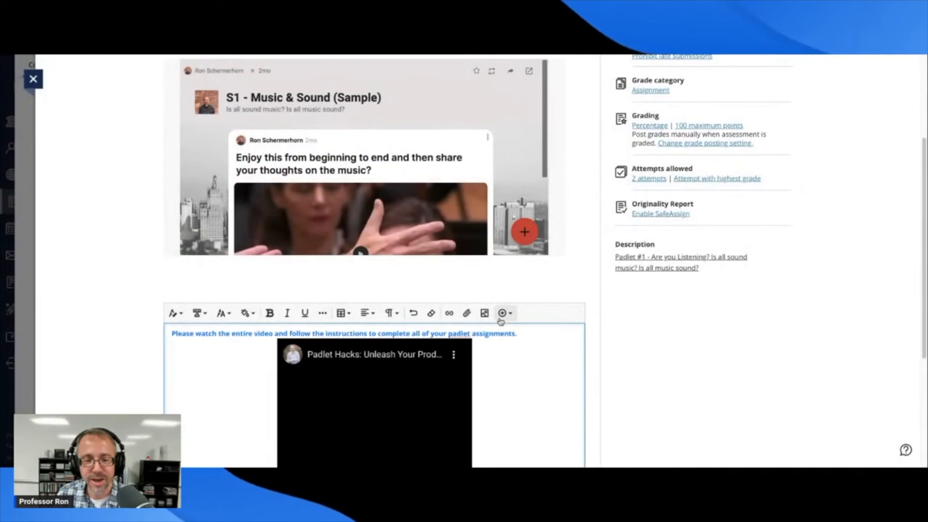
# Step: Insert a blank line between the blue video instruction and the embedded Padlet Hacks video
pyautogui.scroll(-2, 534, 315)
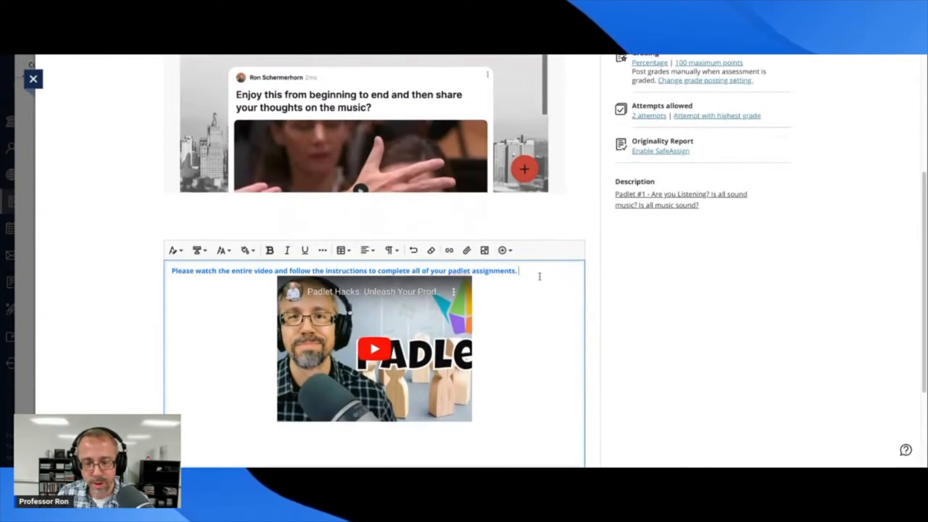
pyautogui.press('Return')
pyautogui.scroll(-2, 347, 399)
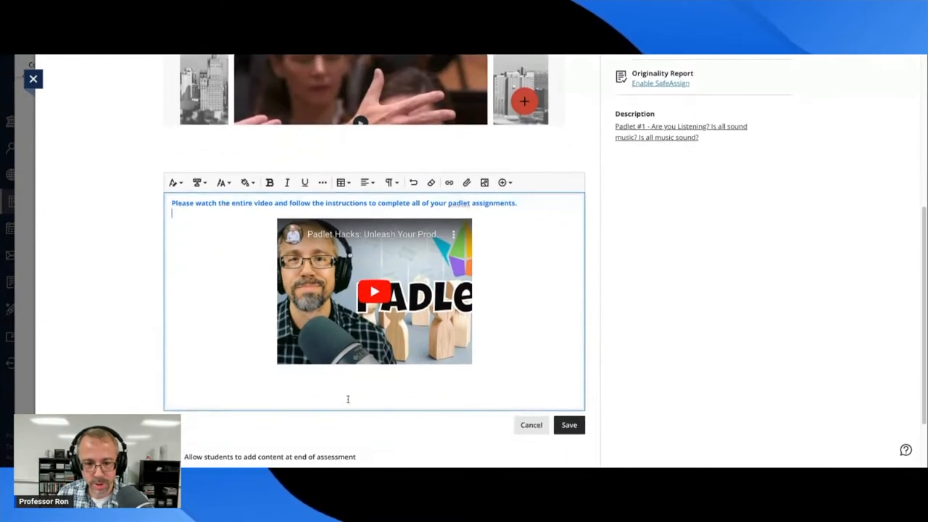
# Step: Remove the extra blank lines below the embedded video and save the text block
pyautogui.click(278, 394)
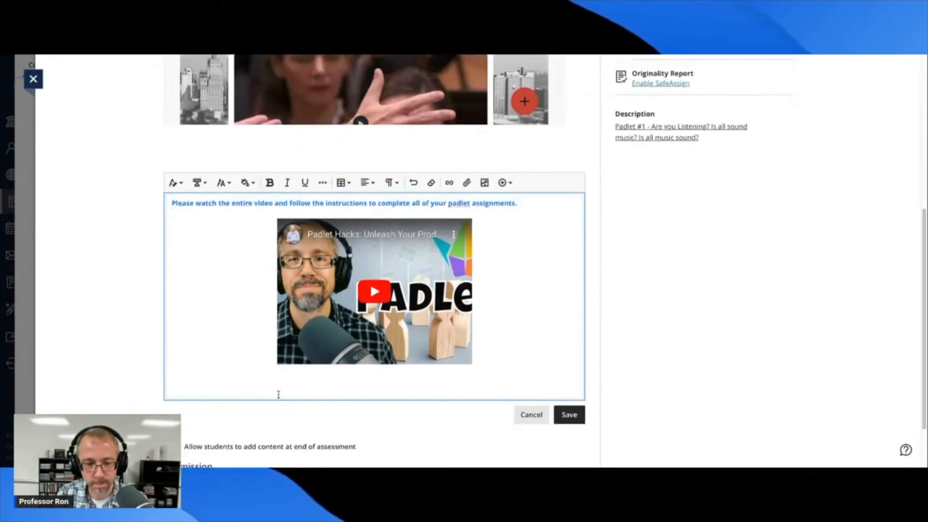
pyautogui.press('BackSpace')
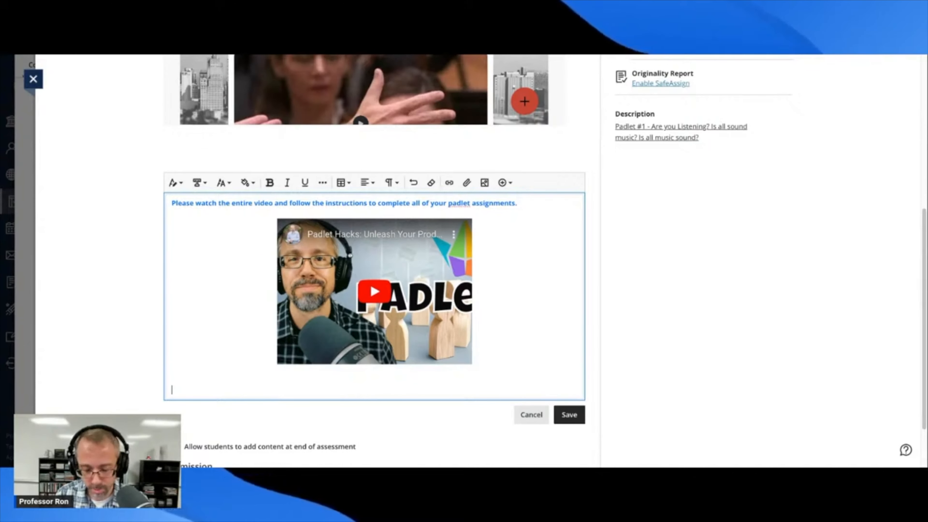
pyautogui.press('BackSpace')
pyautogui.press('BackSpace')
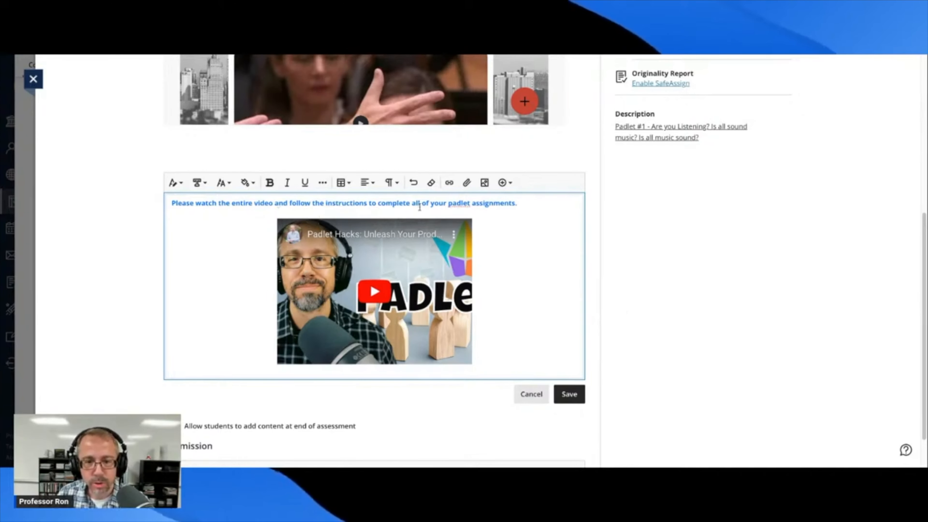
pyautogui.click(569, 398)
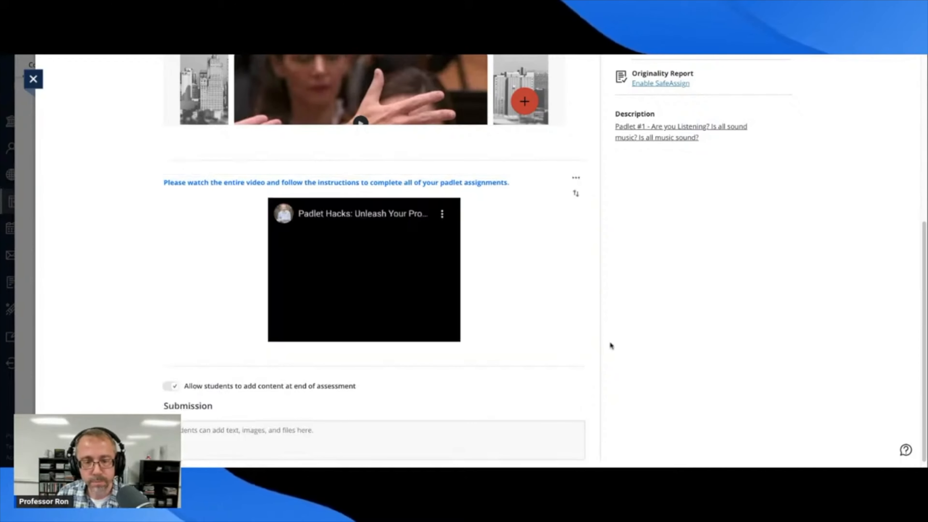
# Step: Review the assignment content from the Padlet instruction and embed down to the instructional video and submission area
pyautogui.scroll(2, 524, 341)
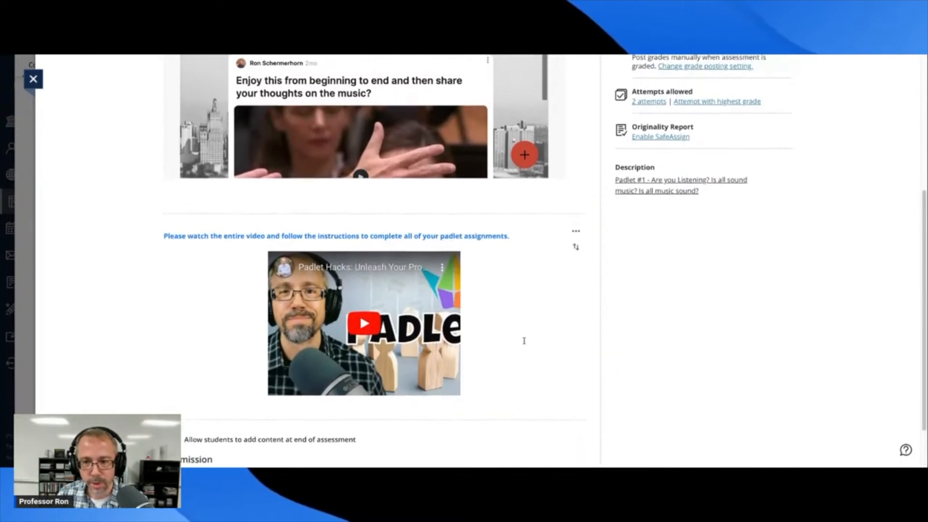
pyautogui.scroll(2, 524, 341)
pyautogui.scroll(-3, 524, 341)
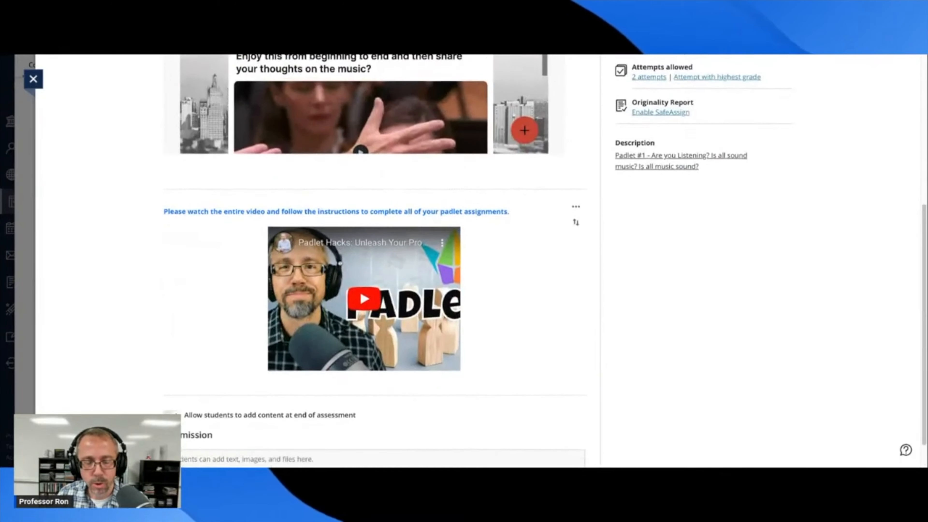
pyautogui.scroll(-1, 545, 254)
pyautogui.scroll(3, 545, 255)
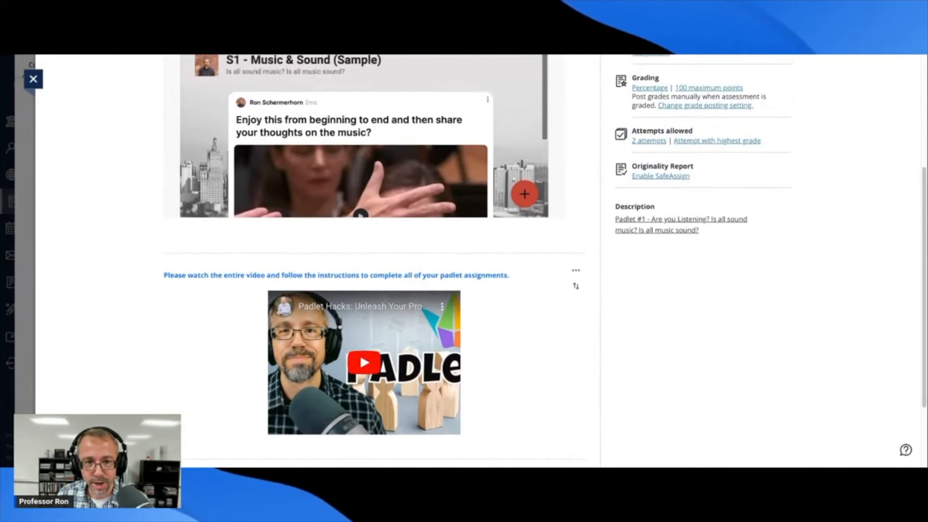
pyautogui.scroll(1, 477, 262)
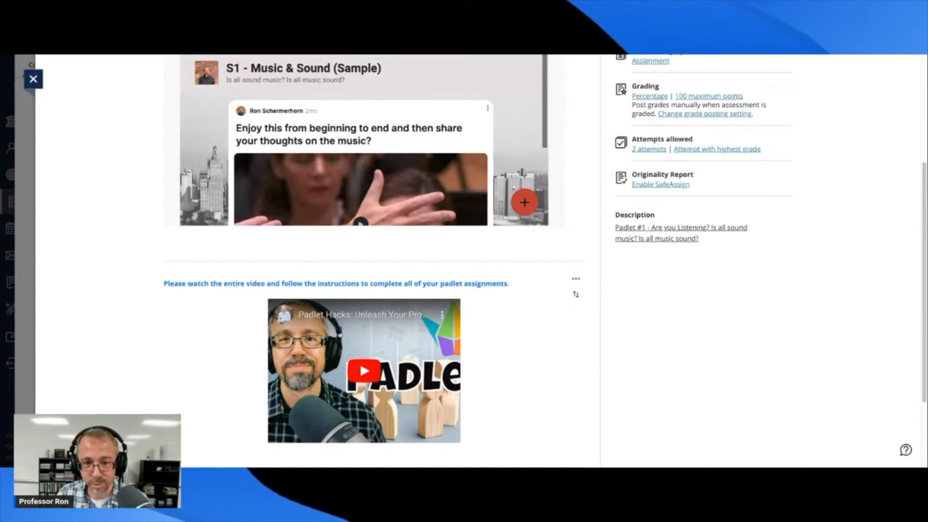
pyautogui.scroll(6, 509, 319)
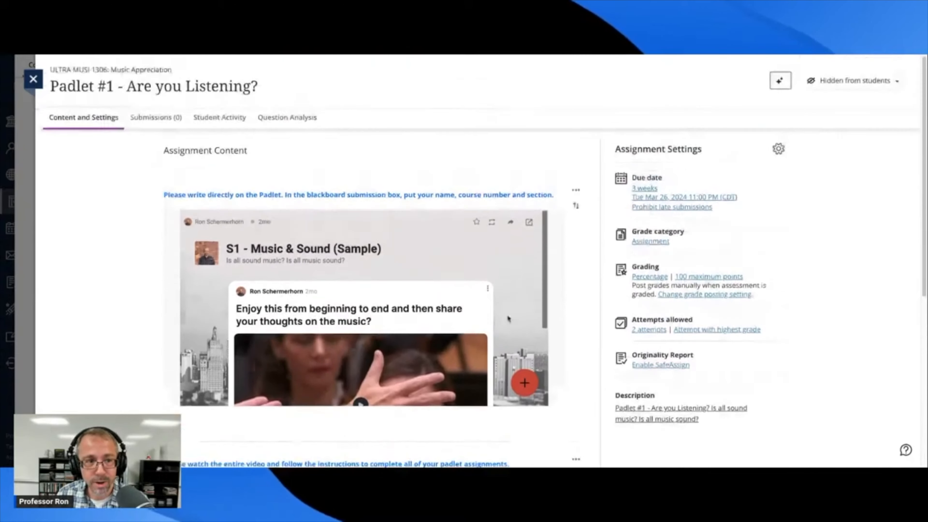
pyautogui.scroll(-2, 294, 136)
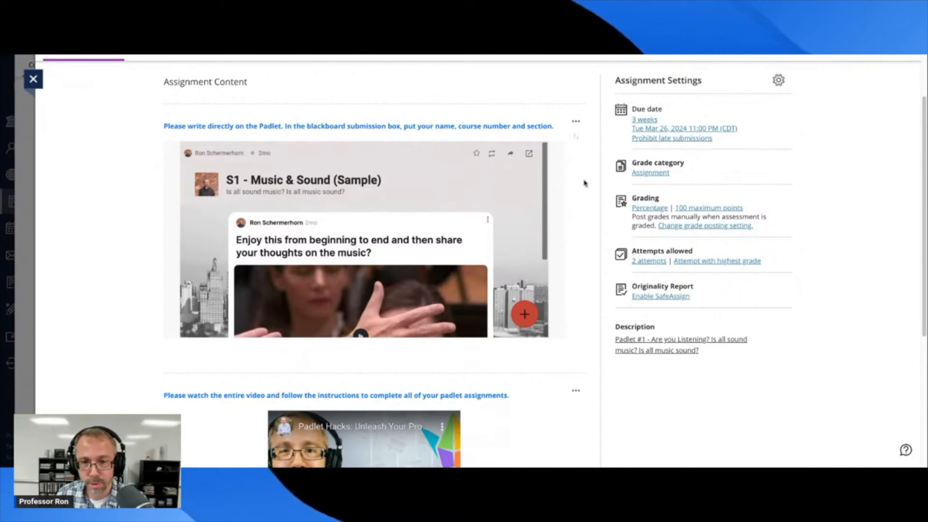
pyautogui.scroll(-1, 572, 180)
pyautogui.scroll(-3, 571, 179)
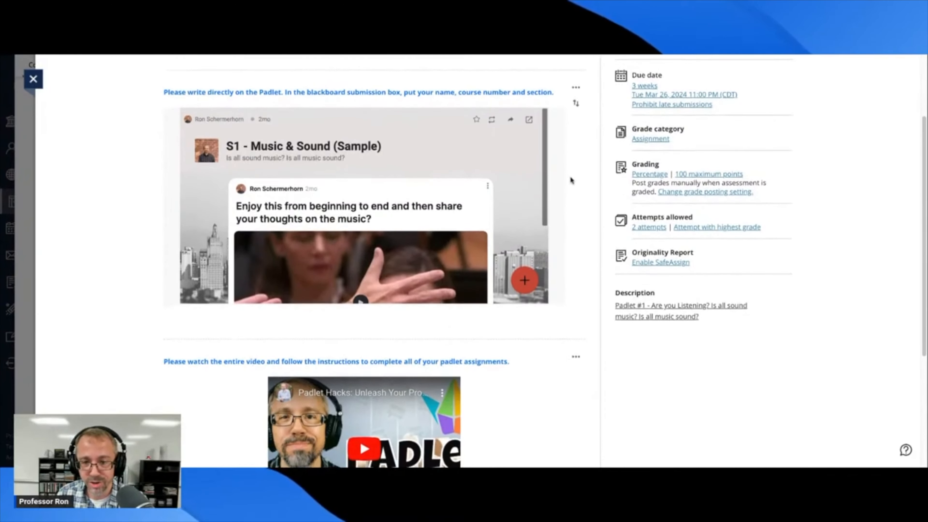